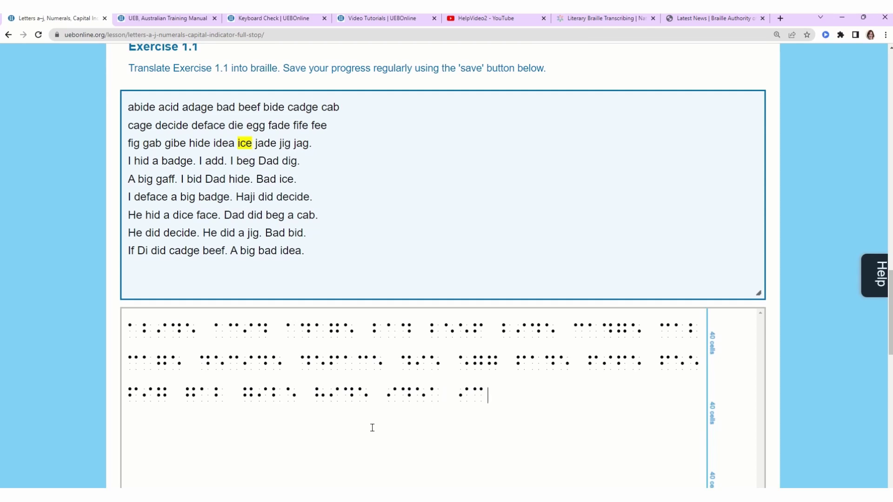
Braille the words 'ice' and 'jade' on line 3 of Exercise 1.1
key("f+k")
key("space")
key("d+j+k")
key("f")
key("f+j+k")
key("f+k")
key("space")
Braille 'jig jag.' to finish line 3 and start a new line
key("d+j+k")
Braille 'I hid a' at the start of line 4
key("d+j")
key("f+d+j+k")
key("space")
key("d+j+k")
key("f")
key("f+d+j+k")
key("d+k+l")
key("Return")
key("l")
key("d+j")
key("space")
key("f+d+k")
Braille 'badge. I add.' to complete line 4
key("d+j")
key("f+j+k")
key("space")
key("f")
key("space")
key("f+d")
key("f")
key("f+j+k")
key("f+d+j+k")
key("f+k")
key("d+k+l")
key("space")
key("l")
key("d+j")
key("space")
key("f")
key("f+j+k")
key("f+j+k")
key("d+k+l")
key("space")
Type 'acid' as the first word of the Exercise 1.2 print answer box
scroll(169, 386, "down", 12)
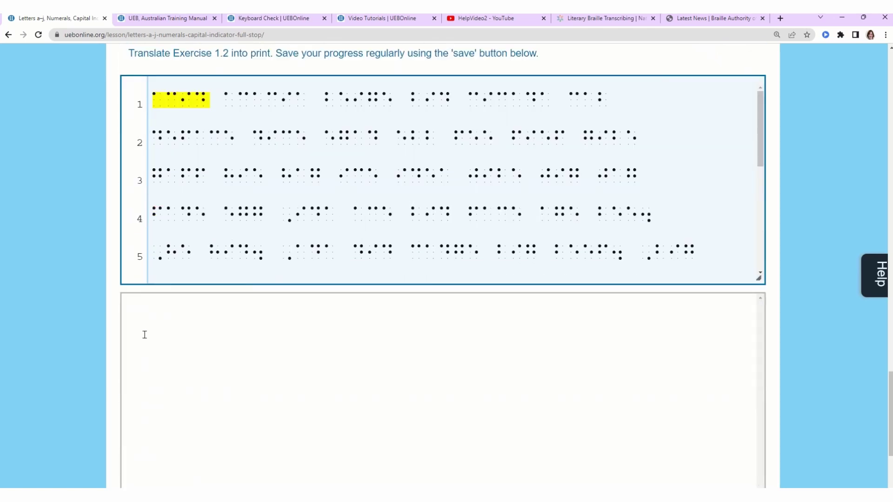
left_click(159, 325)
type("acid")
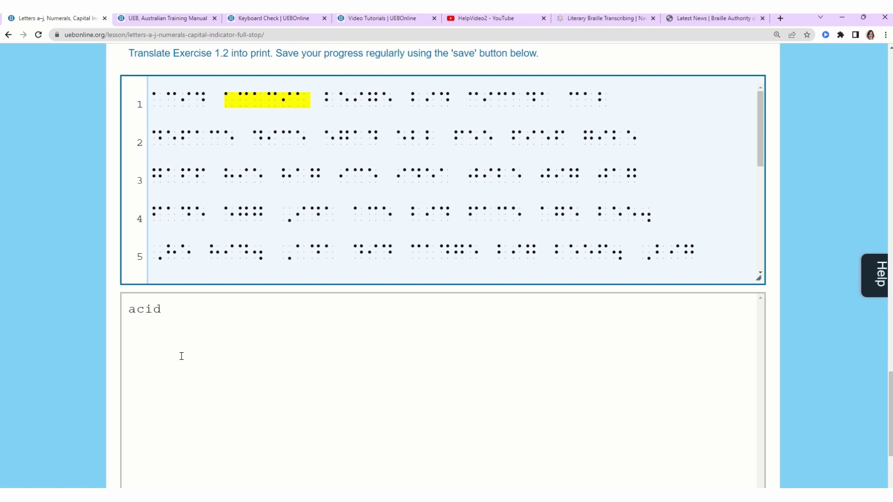
scroll(159, 326, "up", 20)
scroll(181, 357, "up", 3)
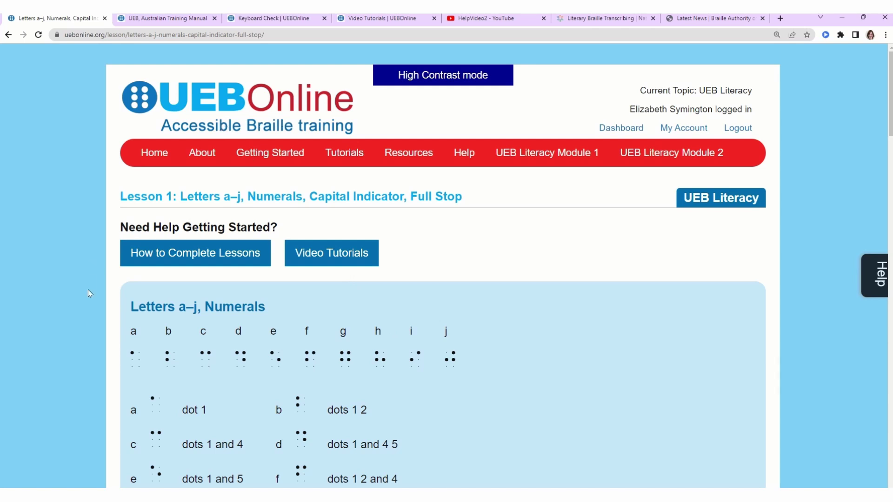
scroll(88, 290, "down", 4)
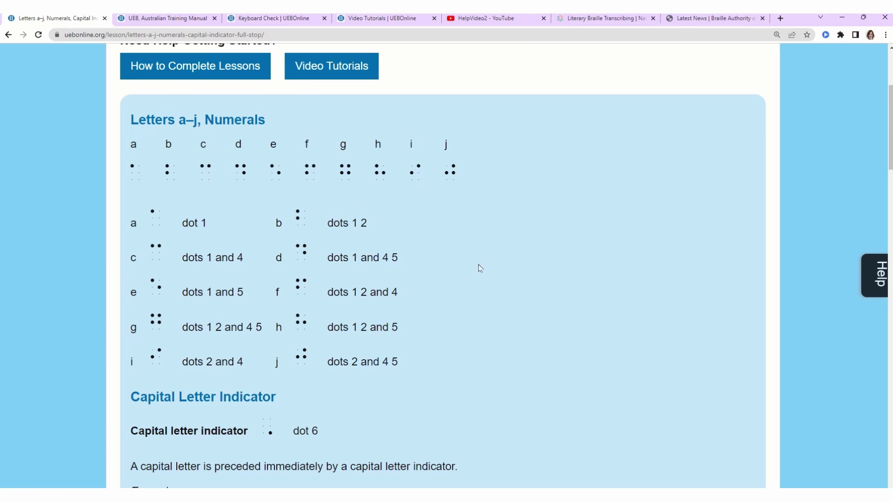
scroll(480, 268, "down", 5)
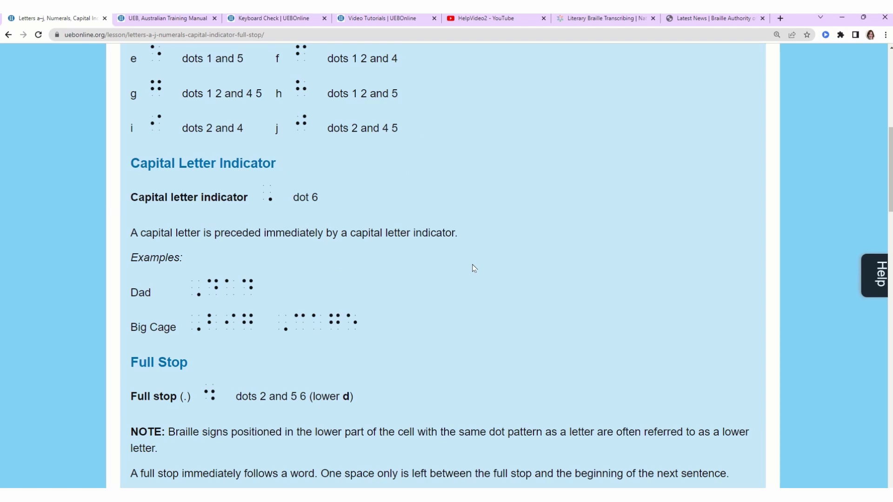
scroll(477, 268, "down", 3)
scroll(454, 275, "down", 2)
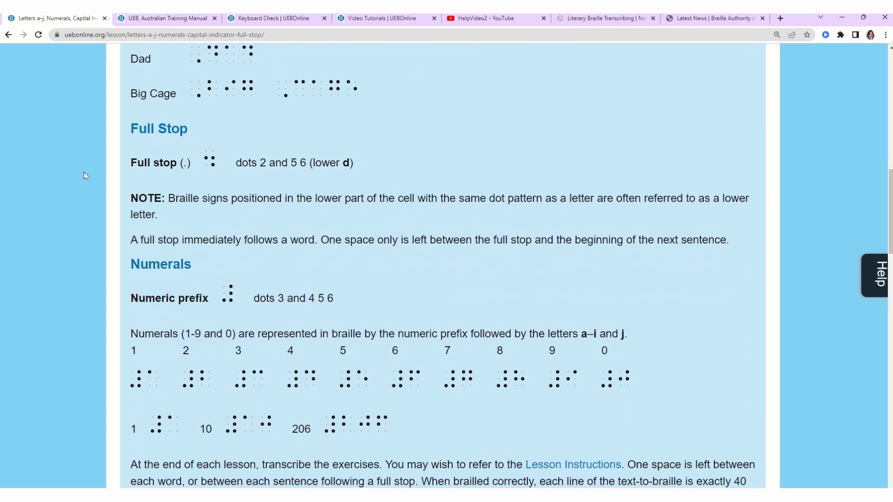
scroll(85, 172, "down", 2)
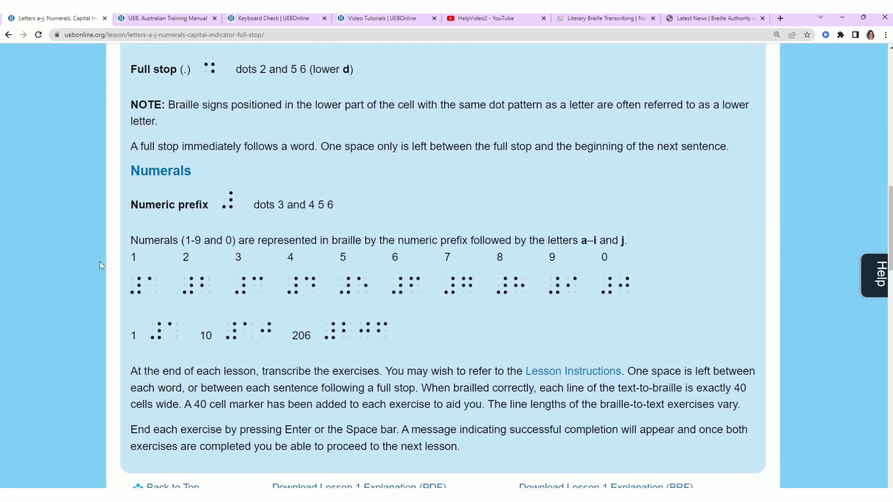
scroll(99, 265, "down", 1)
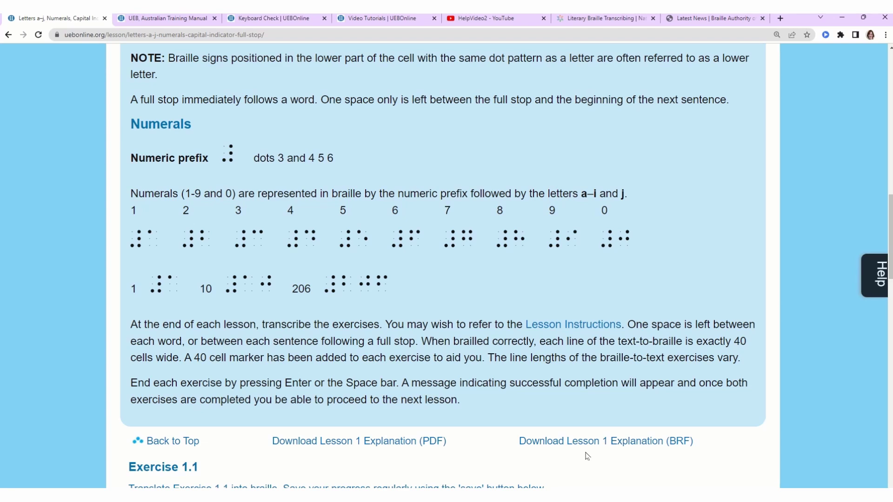
scroll(587, 446, "up", 15)
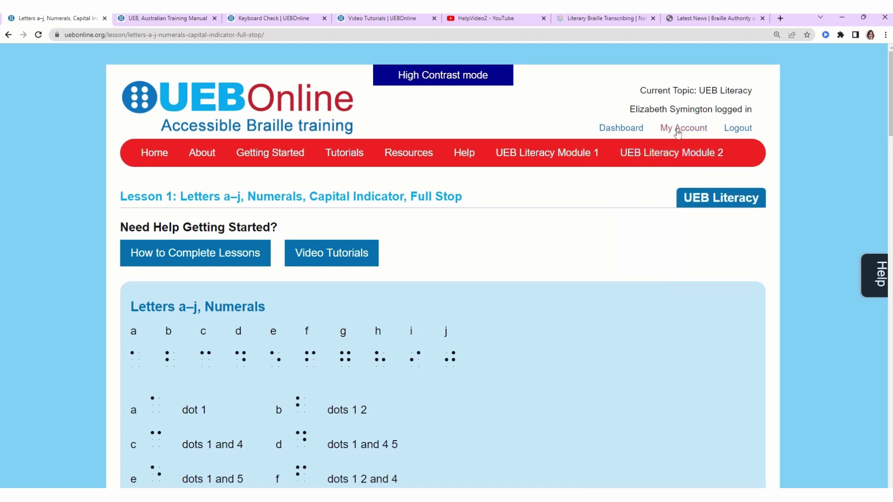
Save the account's Exercise Completion Mode as Non Visual Access, then go to the Dashboard
left_click(677, 132)
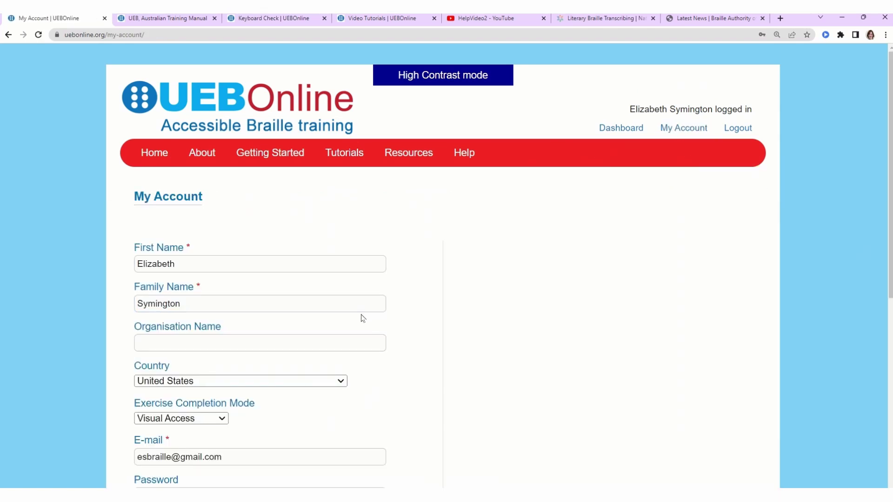
scroll(363, 318, "down", 4)
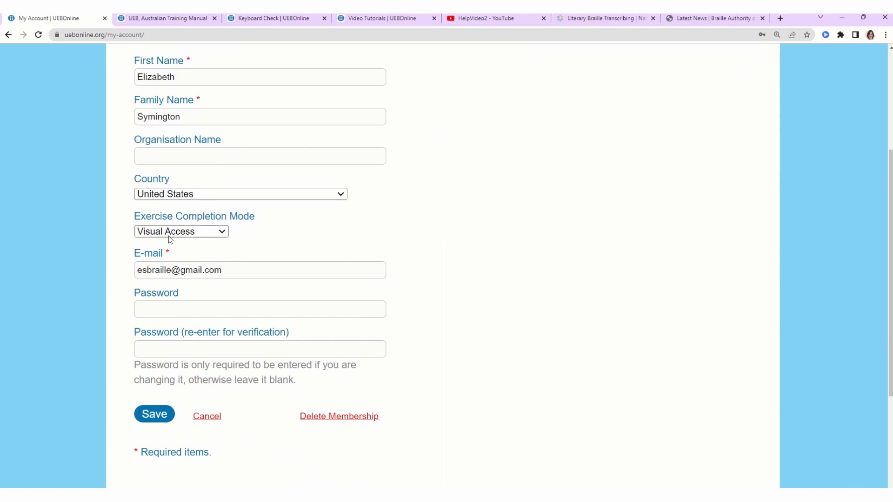
left_click(169, 232)
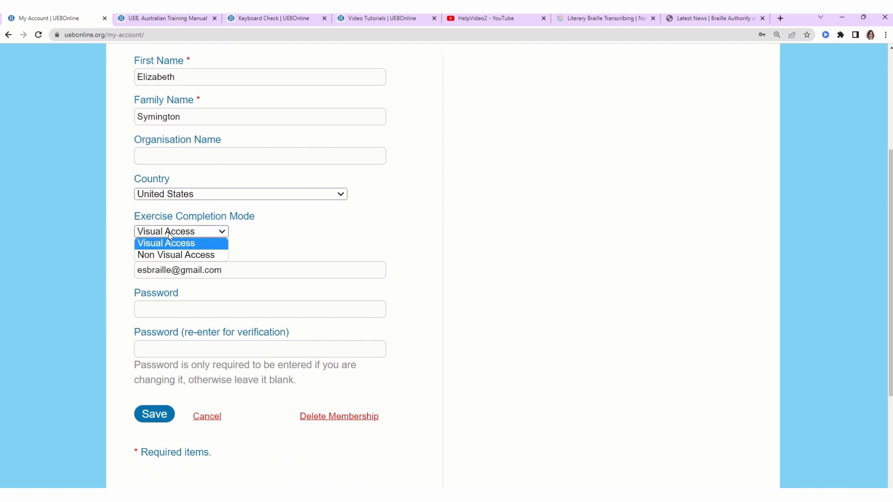
left_click(191, 255)
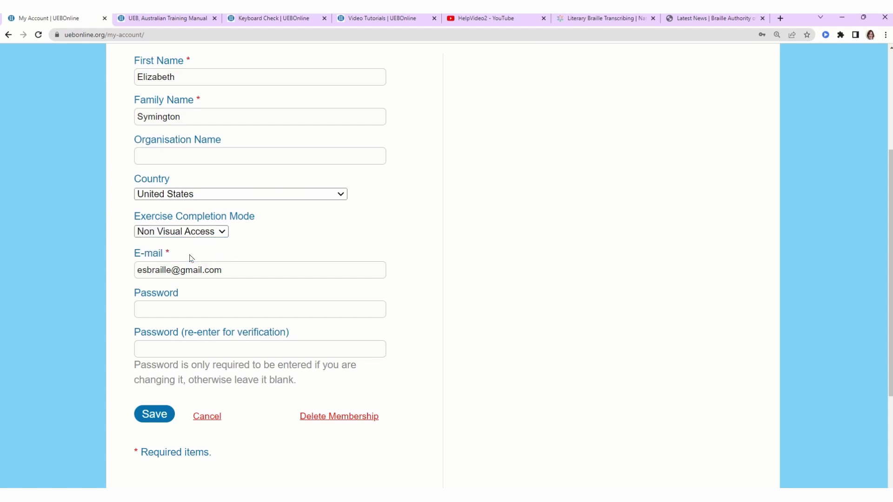
left_click(151, 416)
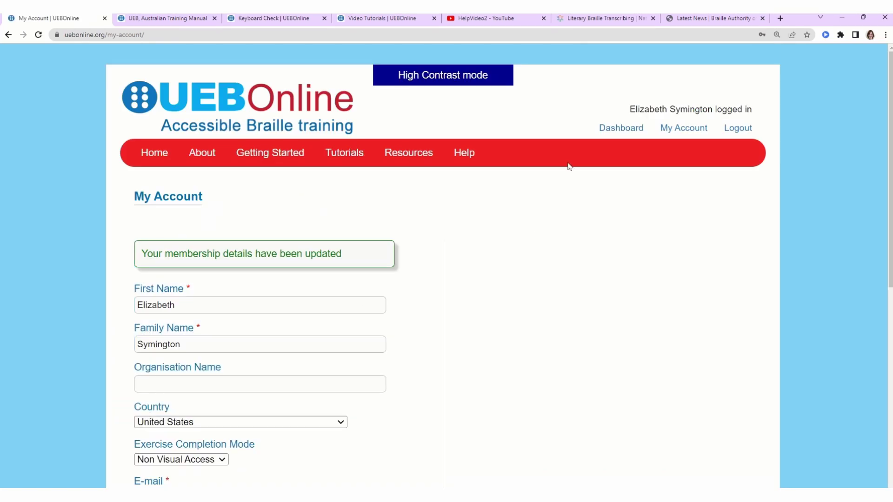
left_click(622, 130)
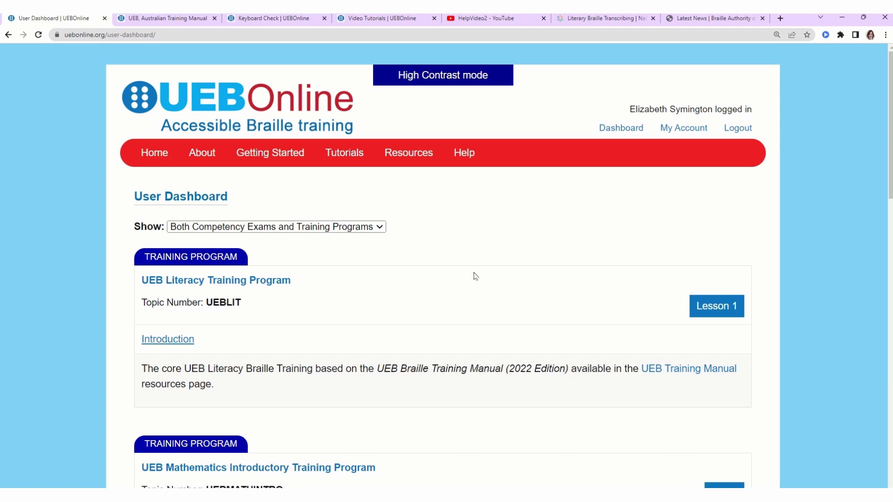
Reopen Lesson 1 through the UEB Literacy Training Program link on the dashboard
left_click(159, 281)
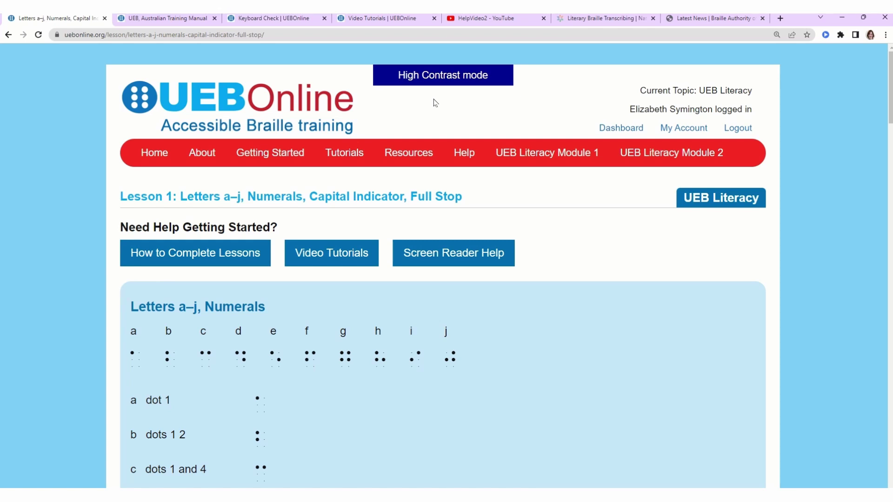
Turn on High Contrast, enlarge then shrink the text, try yellow, then choose white-on-black
left_click(434, 79)
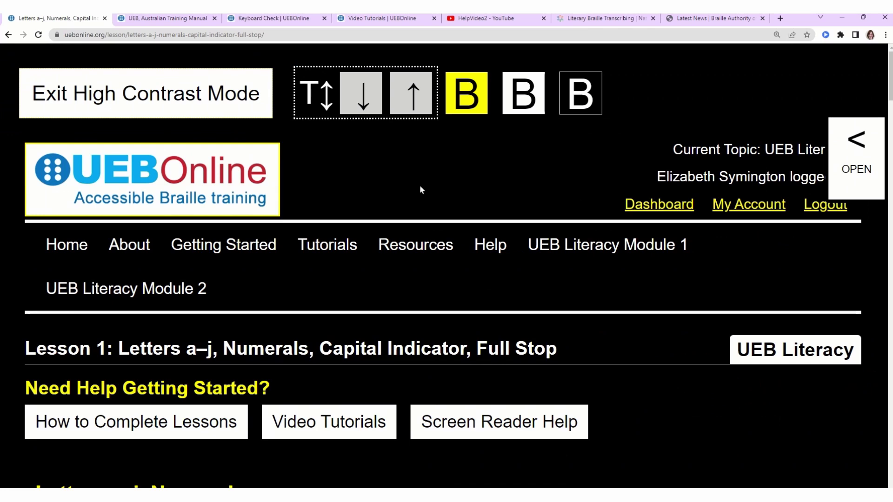
left_click(377, 103)
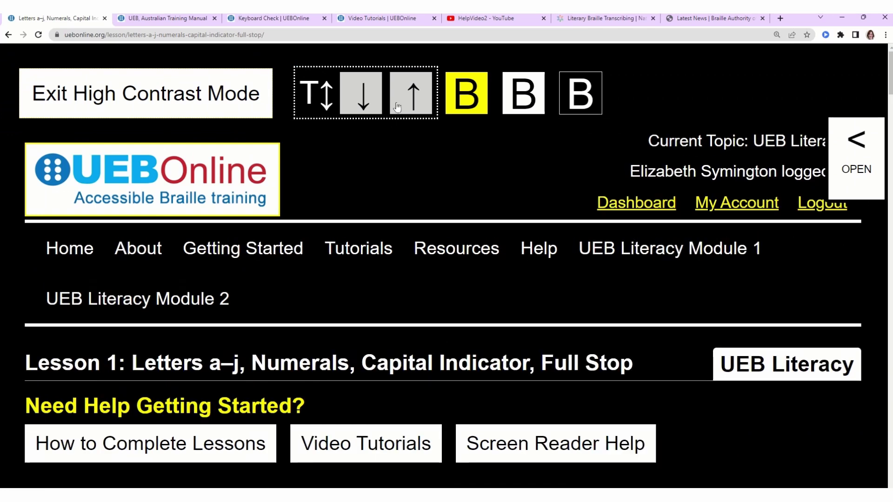
left_click(374, 101)
left_click(371, 100)
left_click(368, 99)
left_click(365, 98)
left_click(474, 90)
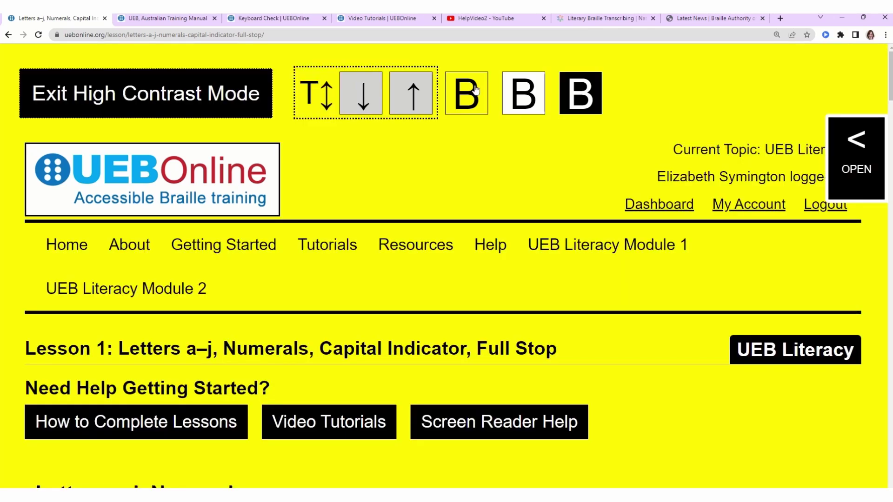
left_click(590, 88)
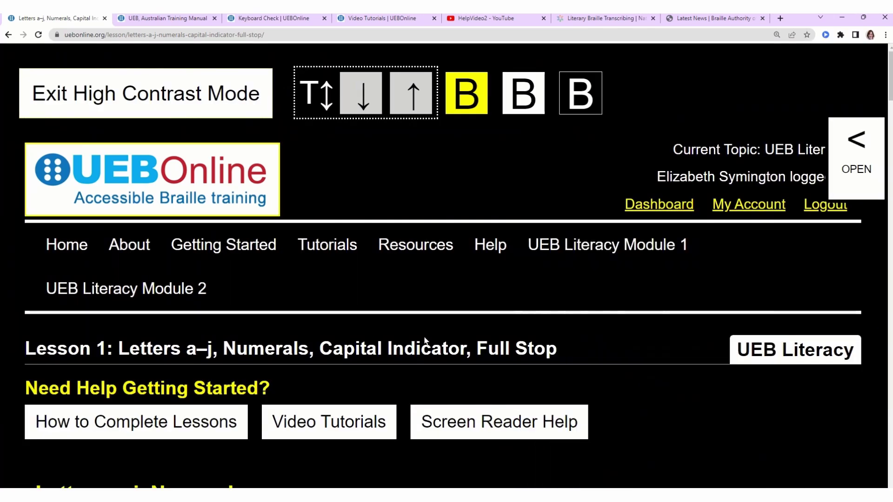
Scroll down the lesson page to the Line/Sentence heading and Word Entry box
scroll(428, 328, "down", 1)
scroll(429, 328, "down", 2)
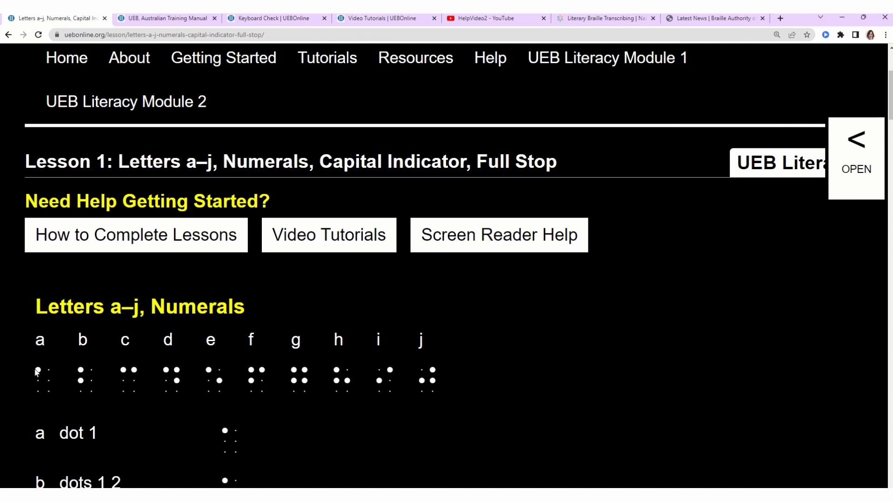
scroll(37, 372, "down", 3)
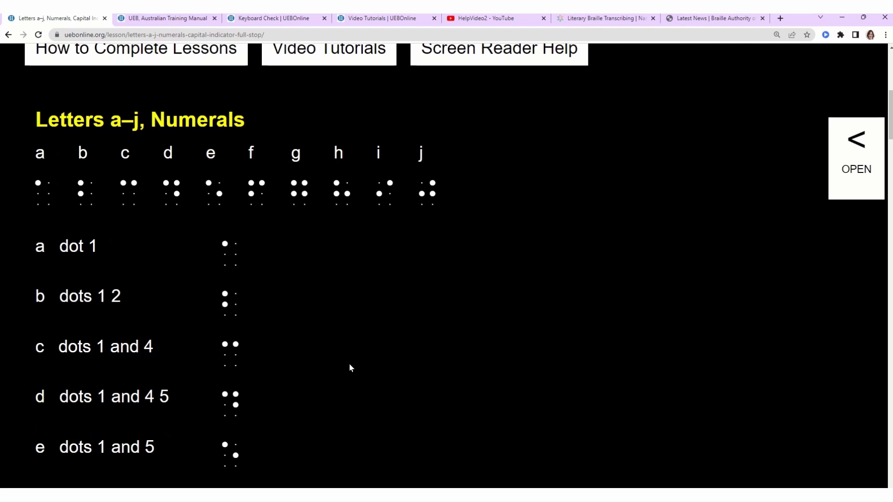
scroll(350, 368, "down", 14)
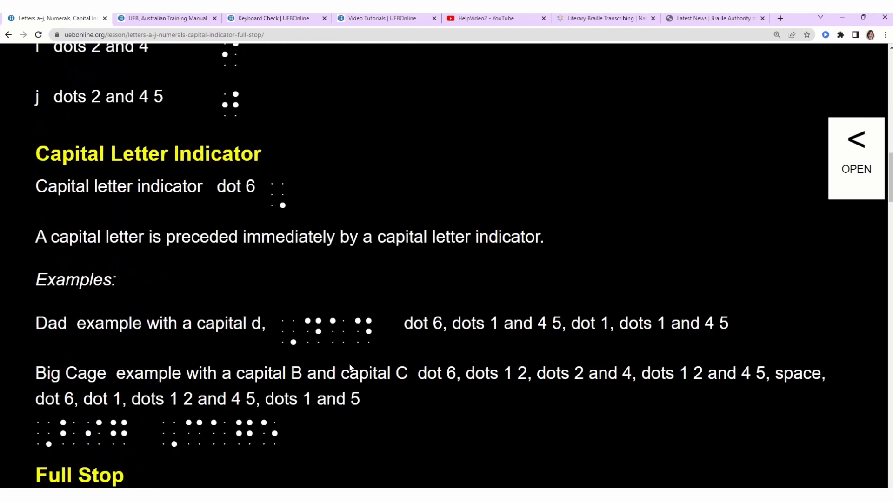
scroll(350, 367, "down", 10)
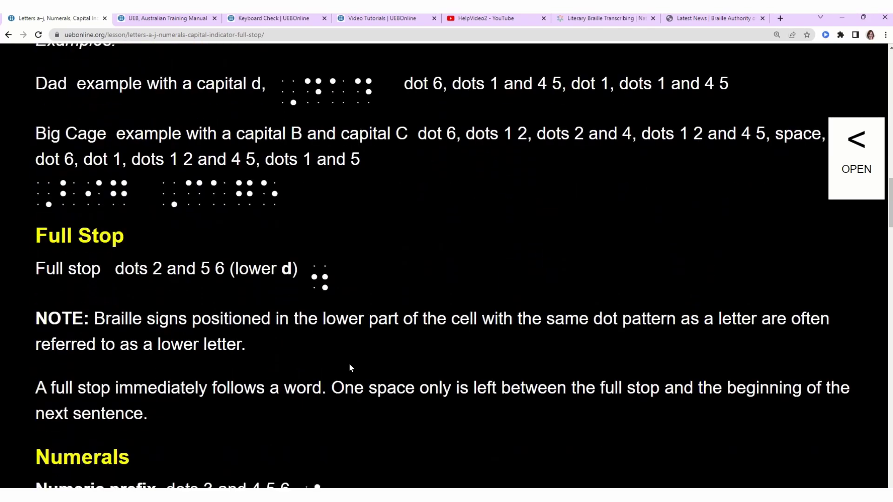
scroll(349, 368, "down", 15)
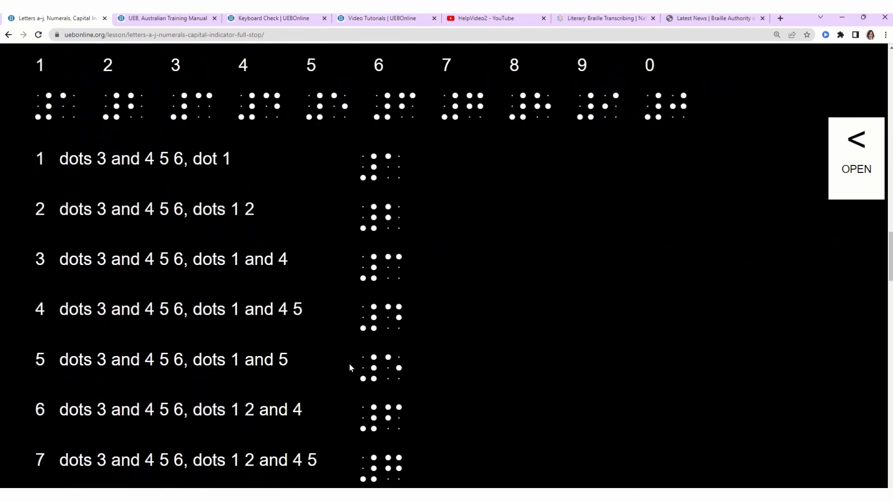
scroll(349, 368, "down", 12)
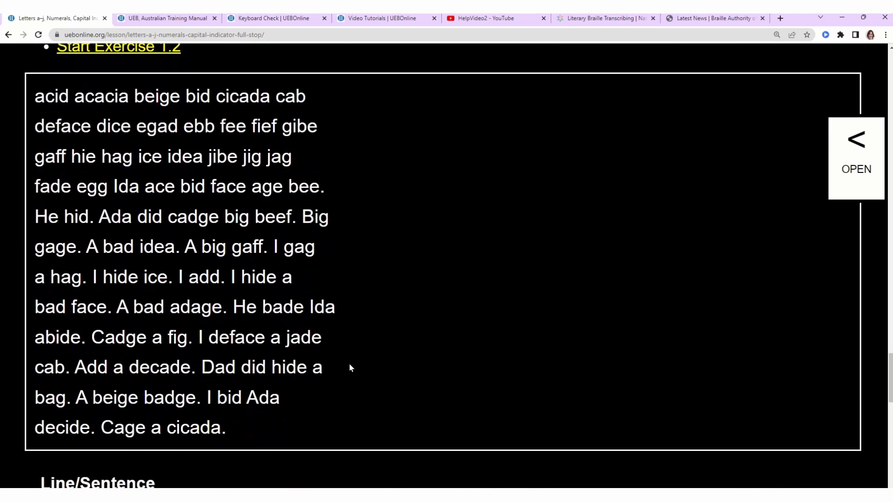
scroll(350, 367, "down", 4)
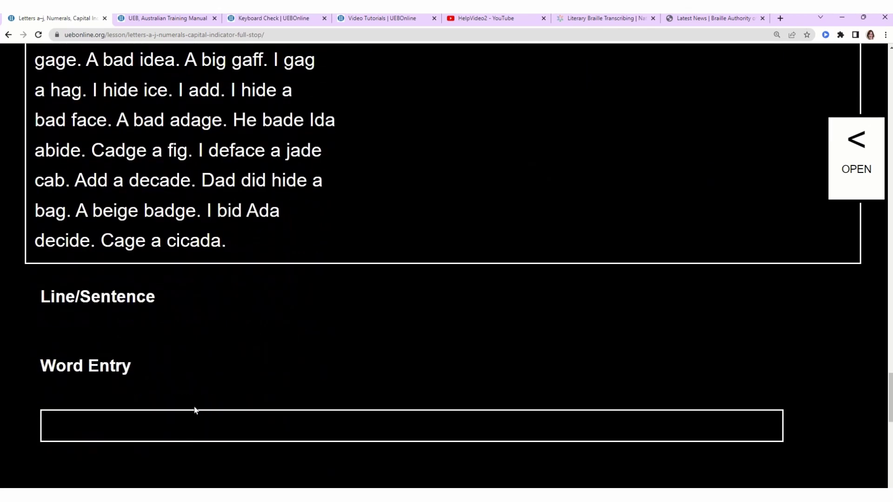
Enter 'acid' and then 'acacia' in the Word Entry box, submitting each with Enter
left_click(182, 424)
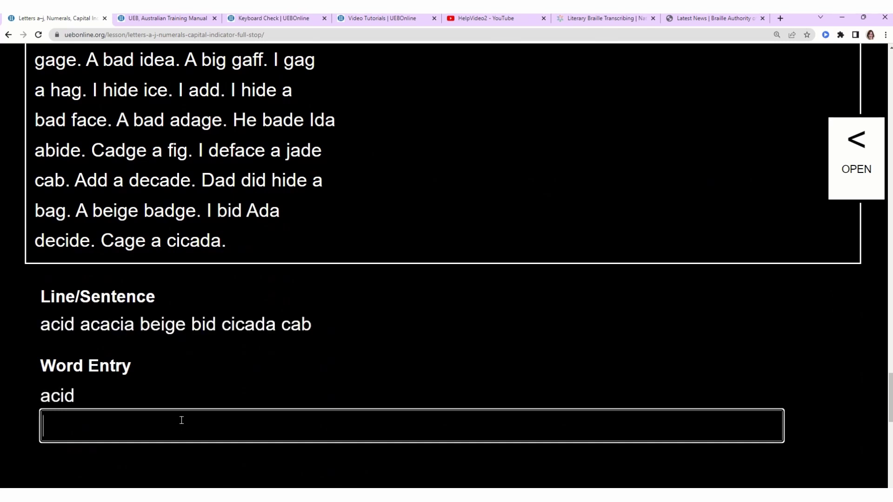
type("acid")
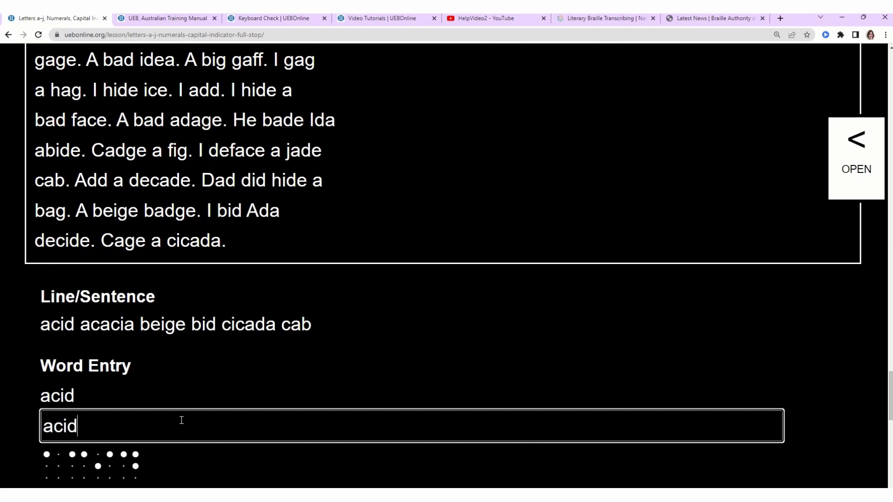
key("Return")
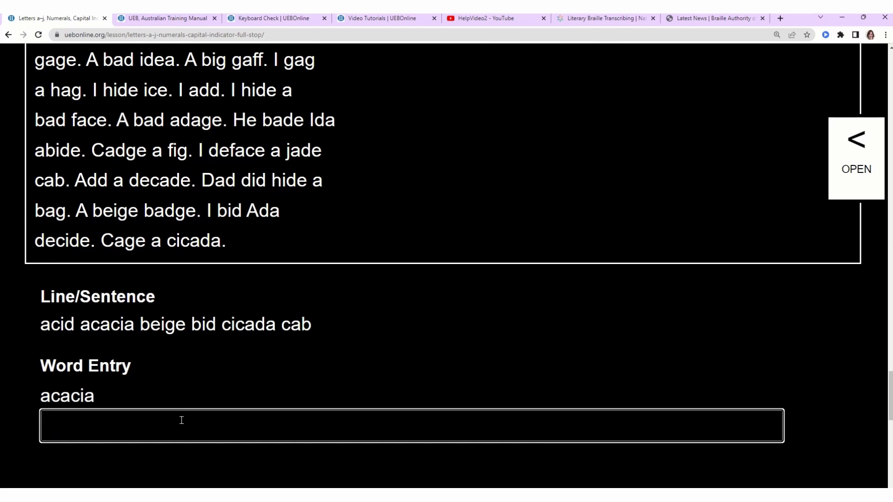
type("acac")
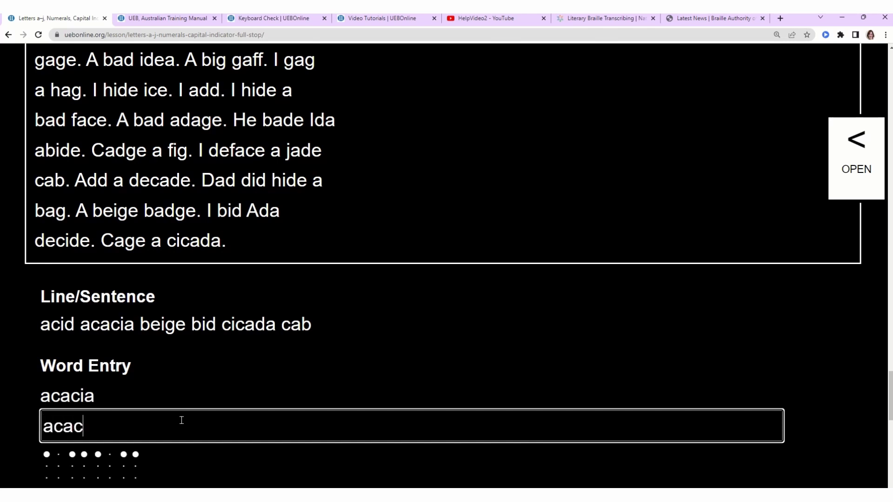
type("ia")
key("Return")
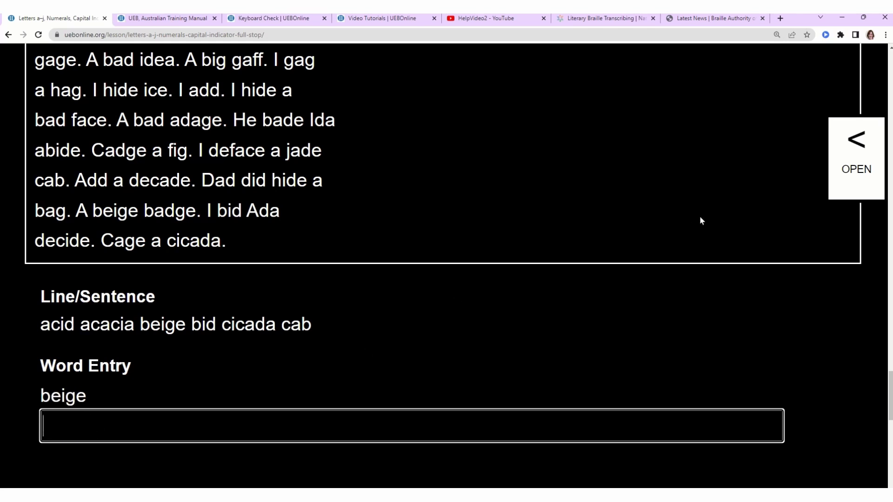
Open the word-entry panel and enter 'beige', 'bid', 'cicada' and 'cab' to finish line one
left_click(840, 168)
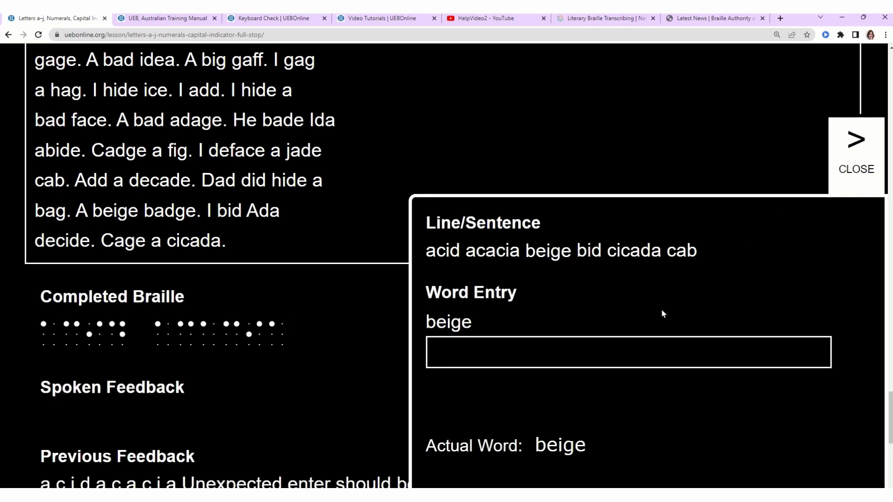
scroll(256, 357, "up", 4)
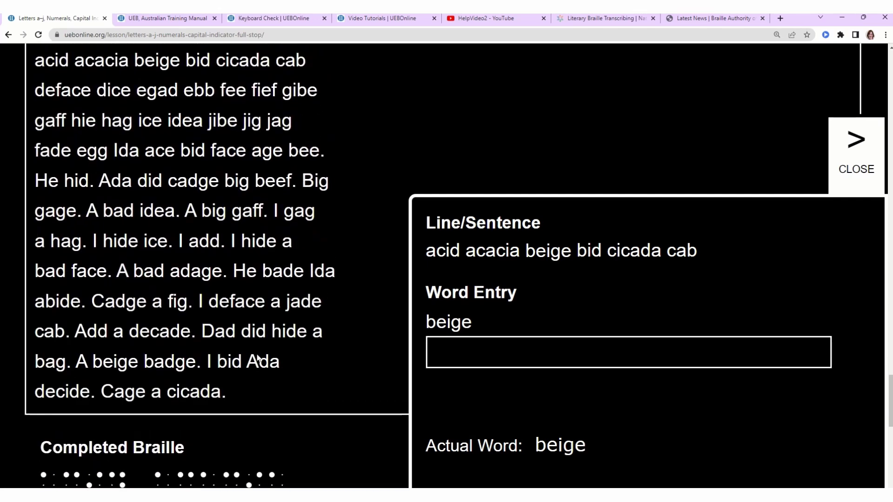
scroll(257, 357, "up", 1)
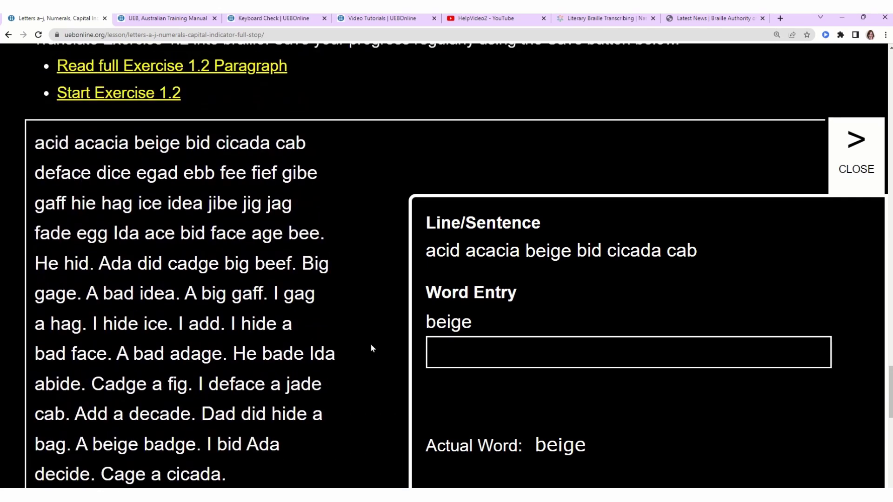
left_click(492, 348)
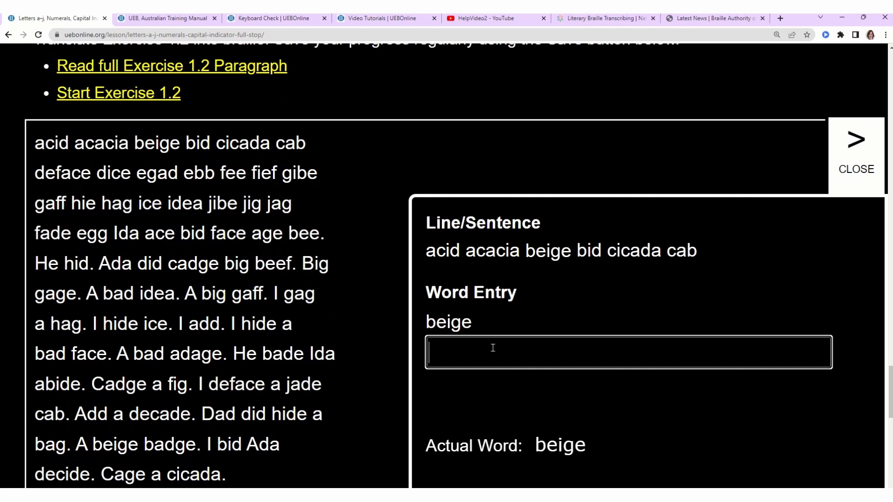
type("beige")
key("space")
type("bid")
key("space")
type("cicada")
key("space")
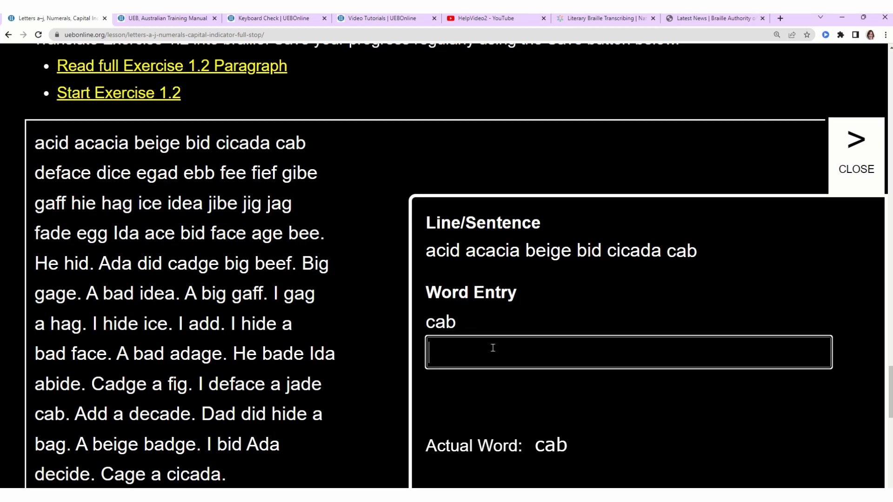
type("cab")
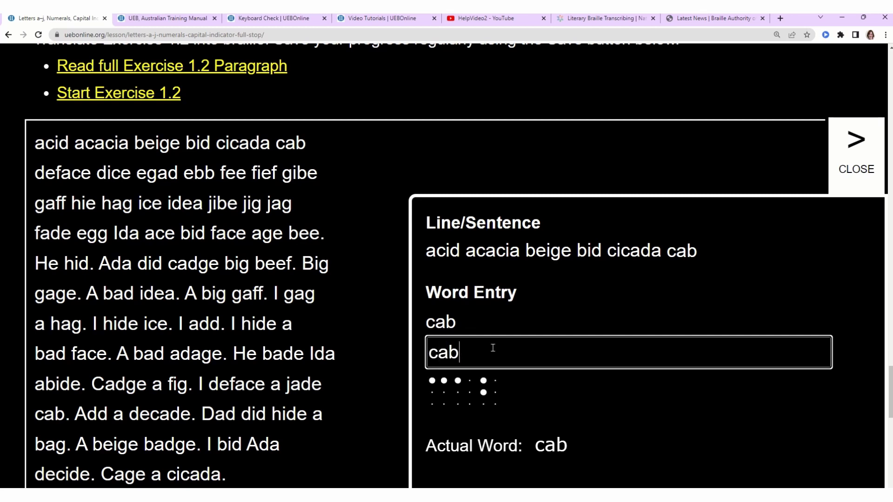
key("space")
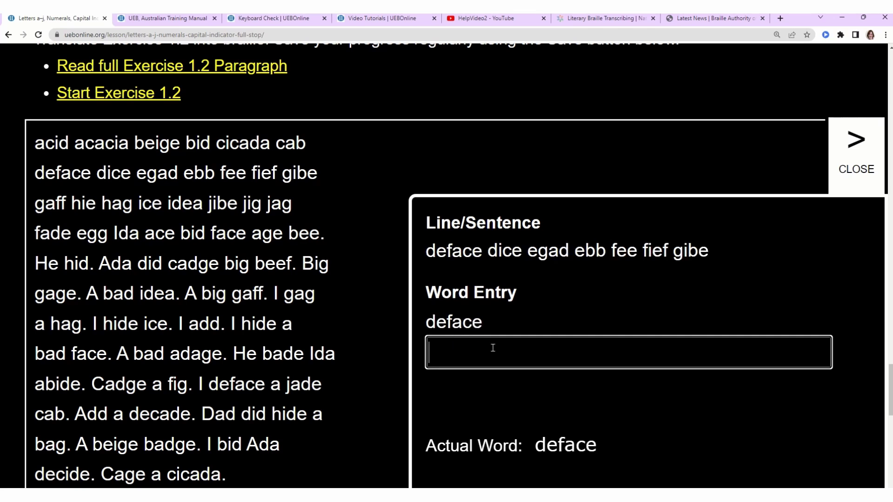
Enter 'deface', deleting a stray X typed partway through
type("defX")
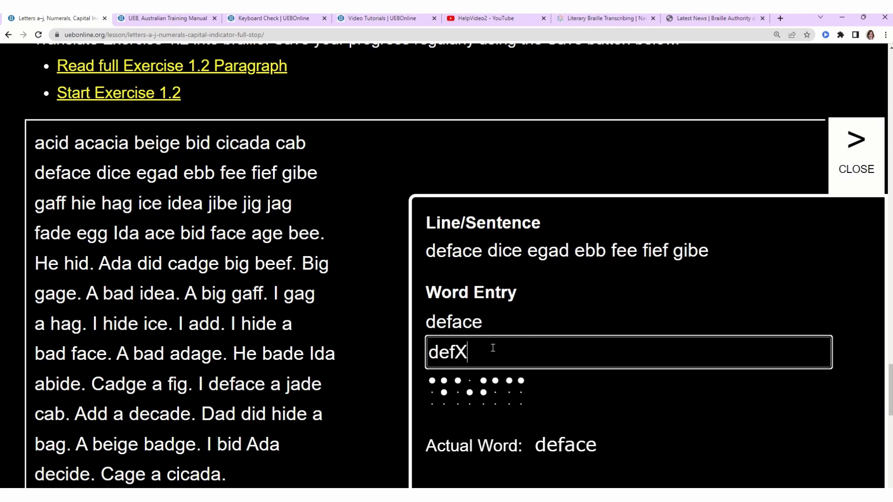
key("BackSpace")
type("ace")
key("space")
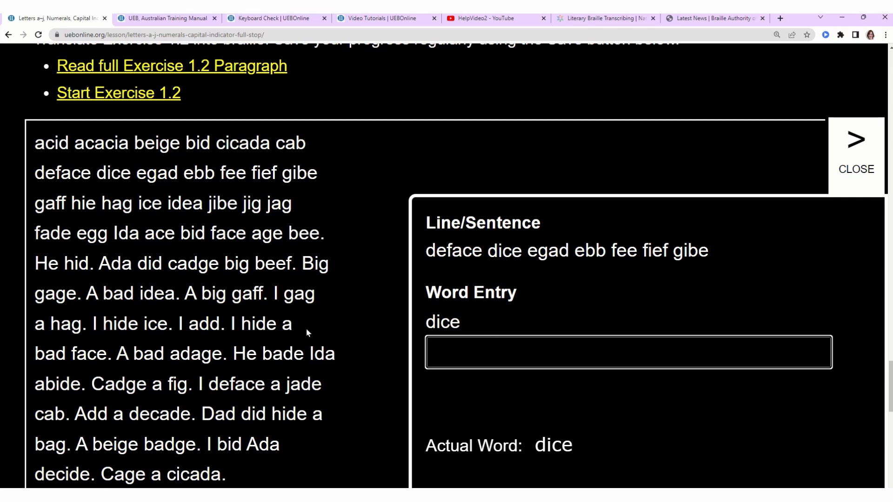
Close the word-entry panel, review Previous Feedback, Actions and Help, then return to the top
scroll(306, 335, "down", 10)
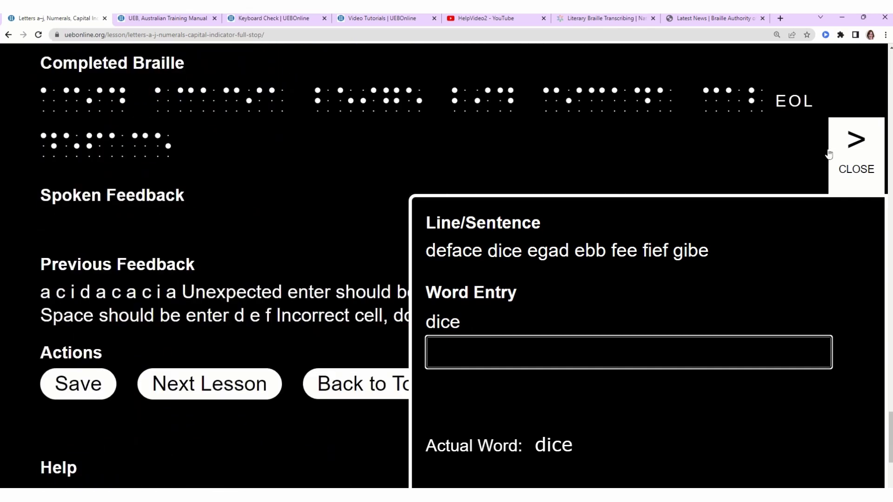
left_click(832, 153)
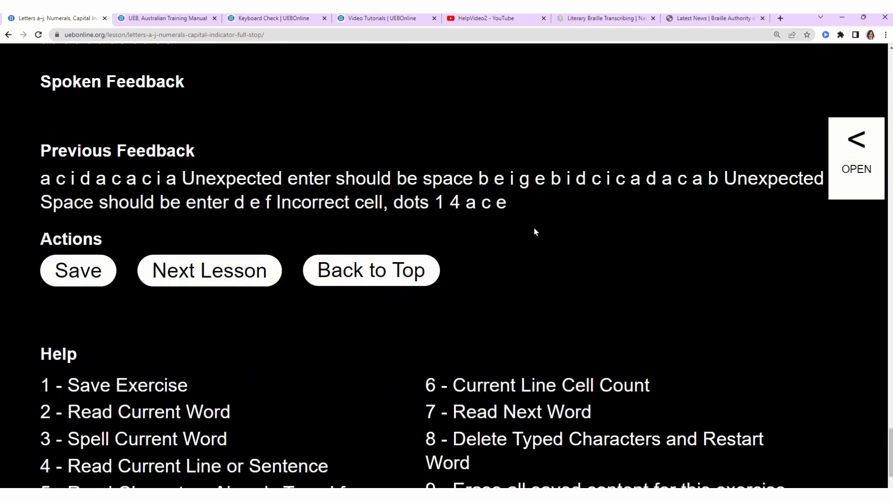
scroll(355, 244, "up", 3)
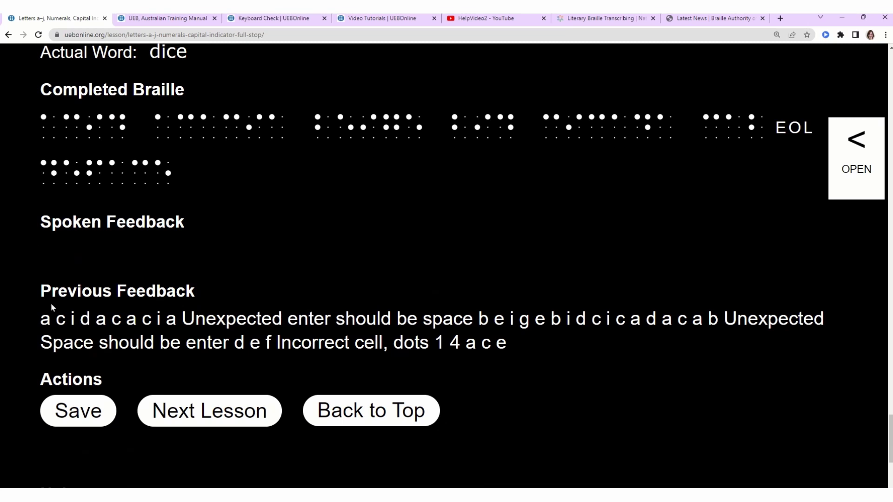
scroll(51, 302, "down", 2)
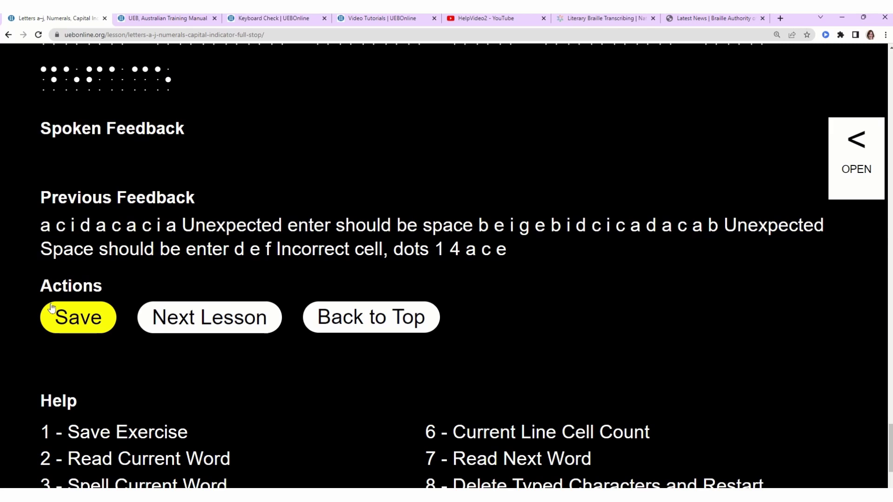
scroll(51, 308, "down", 3)
scroll(15, 301, "down", 2)
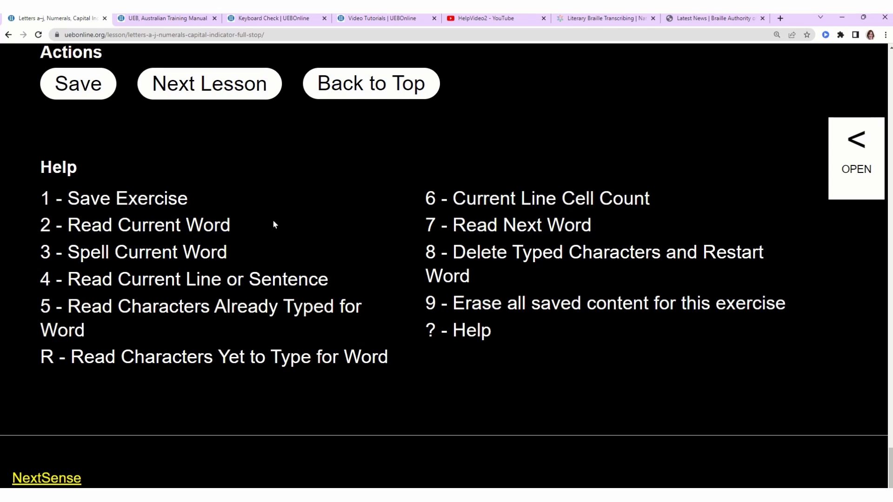
scroll(272, 219, "up", 4)
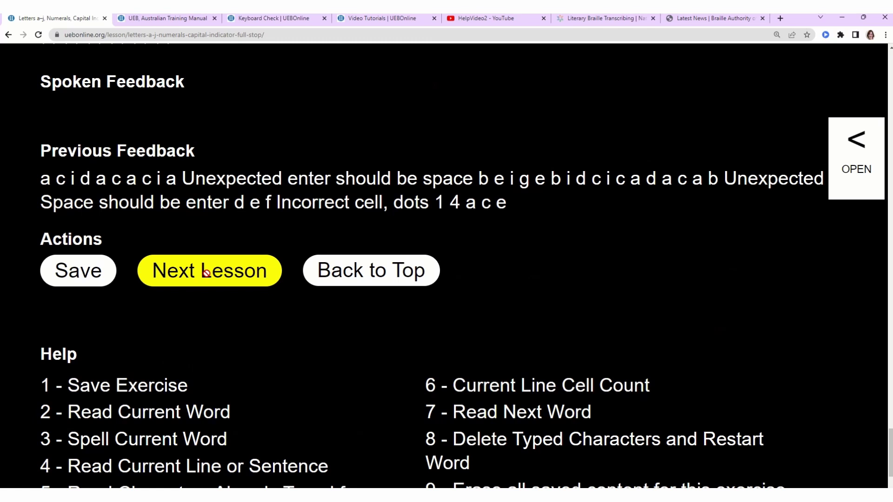
scroll(207, 273, "up", 15)
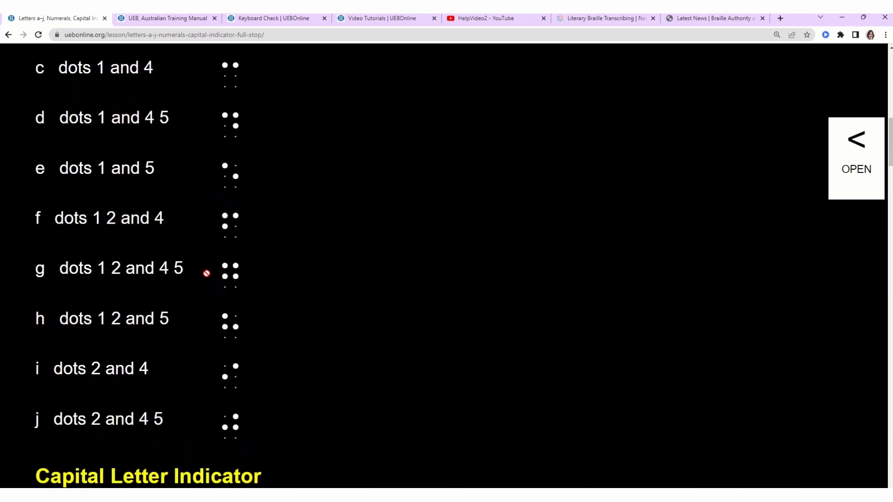
scroll(206, 273, "up", 10)
scroll(462, 236, "up", 5)
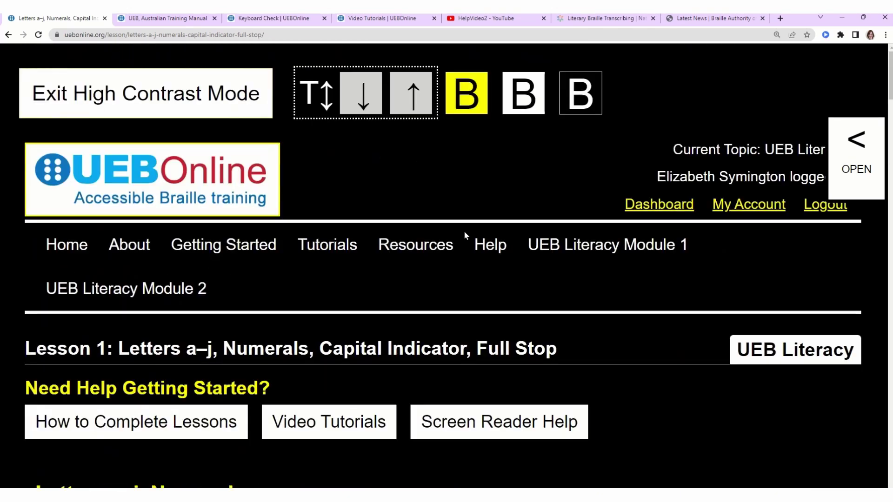
Leave High Contrast, save Visual Access as the exercise completion mode, and open the Dashboard
left_click(165, 85)
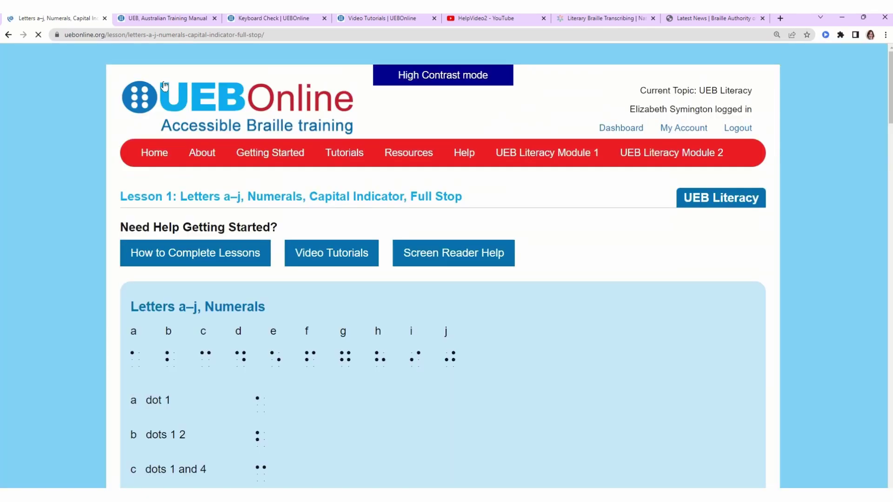
mouse_move(531, 154)
left_click(672, 129)
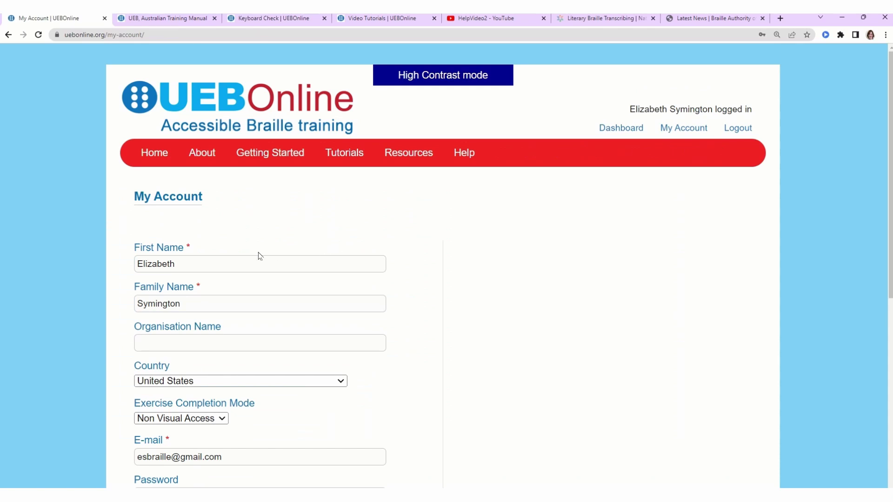
scroll(258, 255, "down", 4)
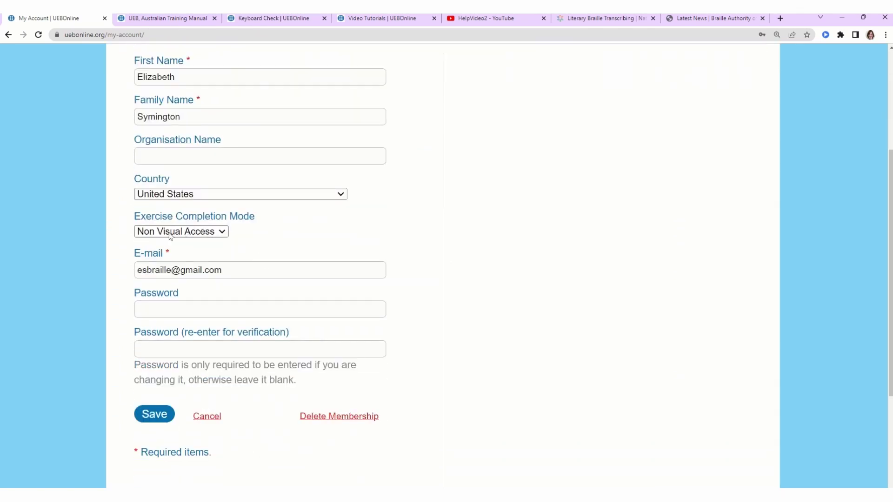
left_click(169, 235)
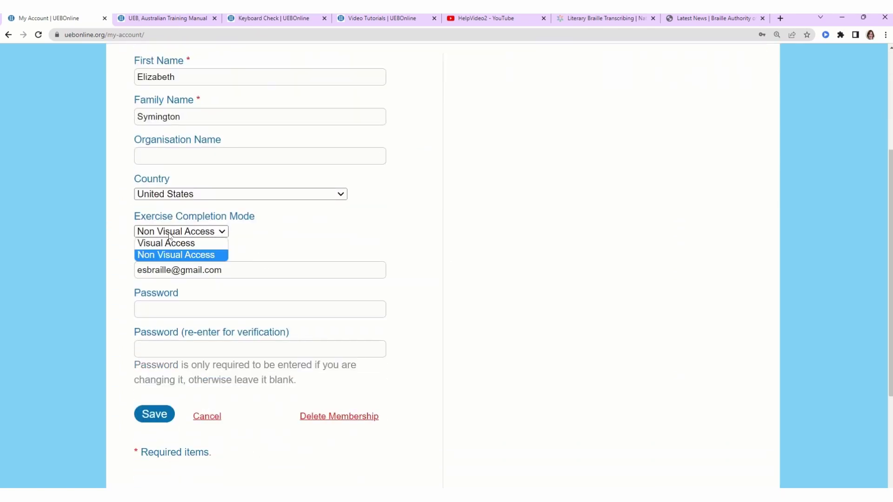
left_click(168, 244)
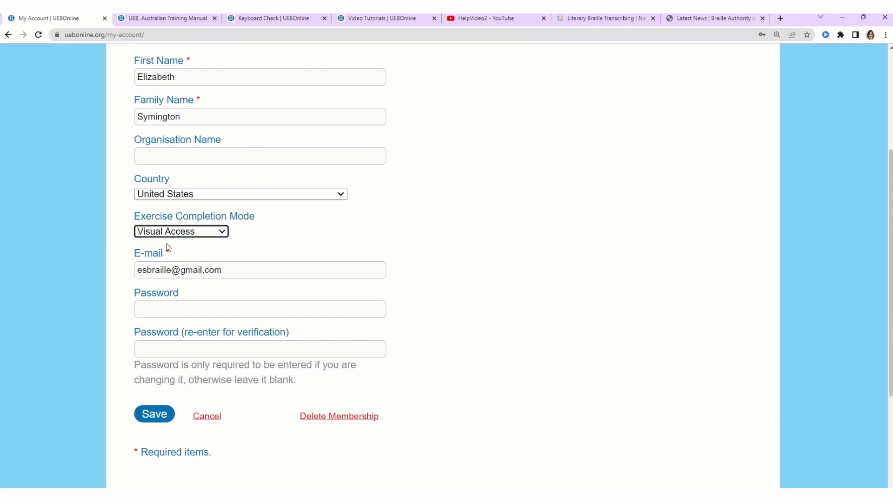
left_click(153, 418)
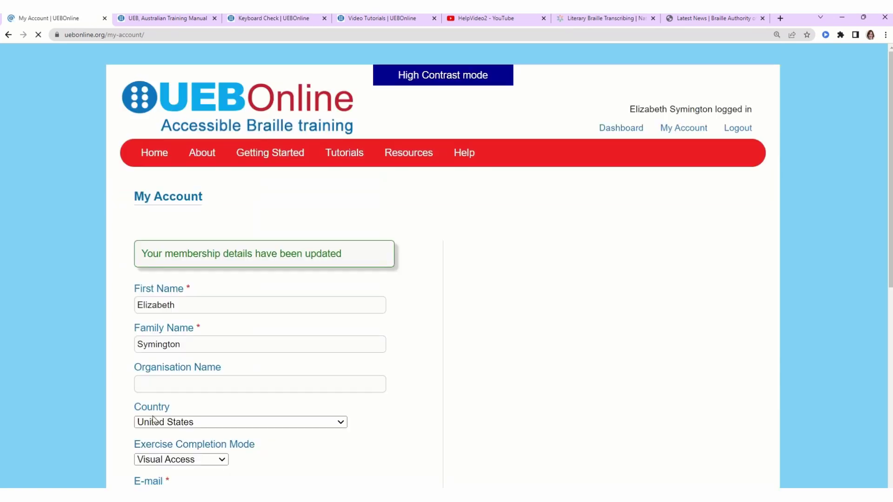
left_click(608, 133)
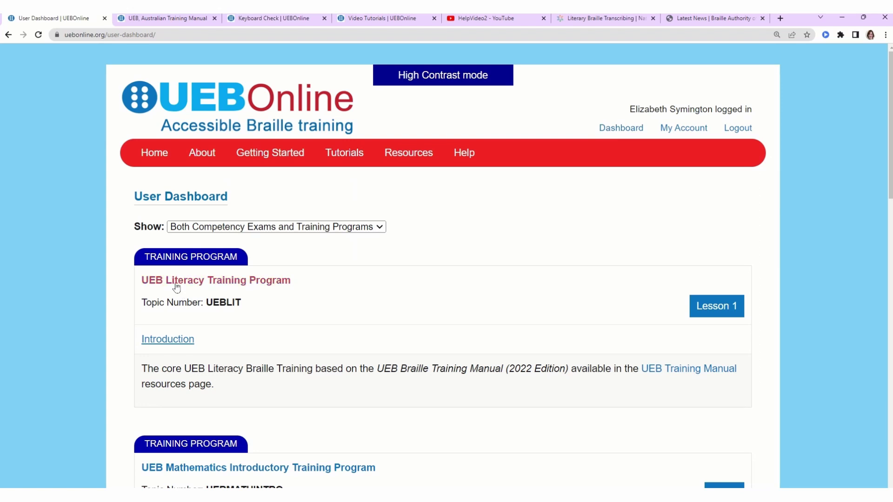
Open the UEB Literacy Training Program lesson and start the Exercise 1.1 braille answer
left_click(176, 285)
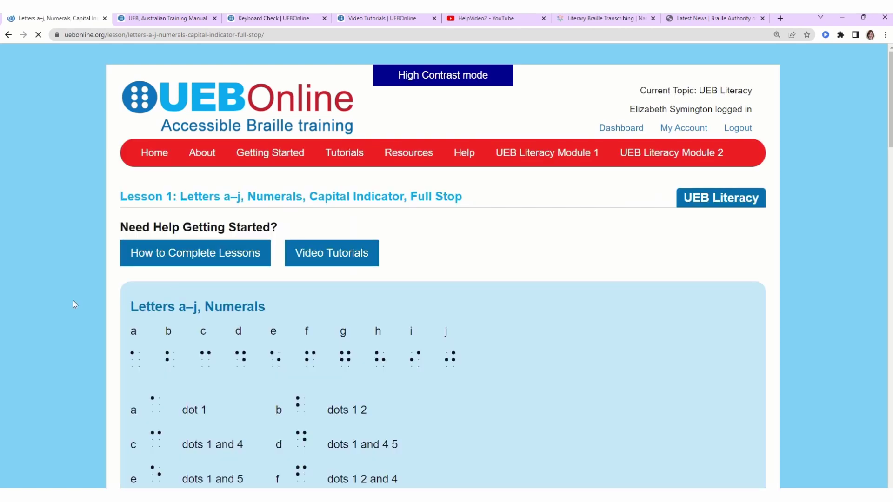
scroll(74, 302, "down", 7)
scroll(73, 303, "down", 8)
scroll(74, 300, "down", 10)
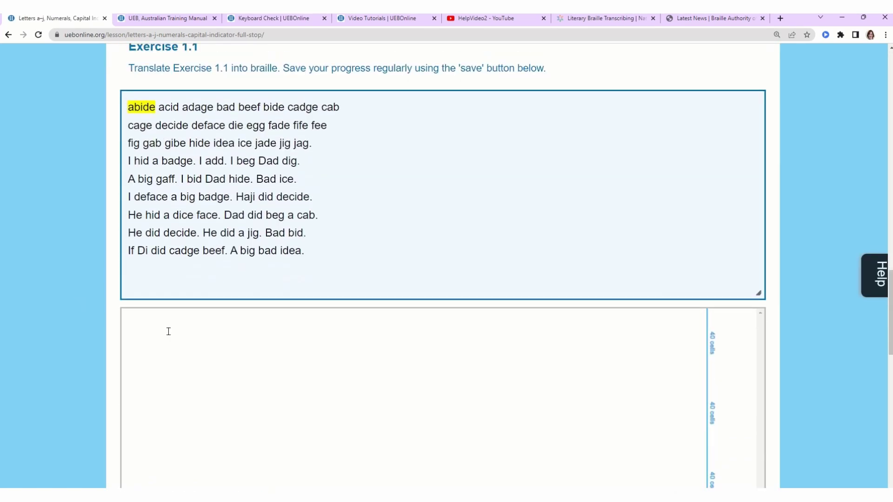
scroll(204, 352, "down", 2)
left_click(240, 444)
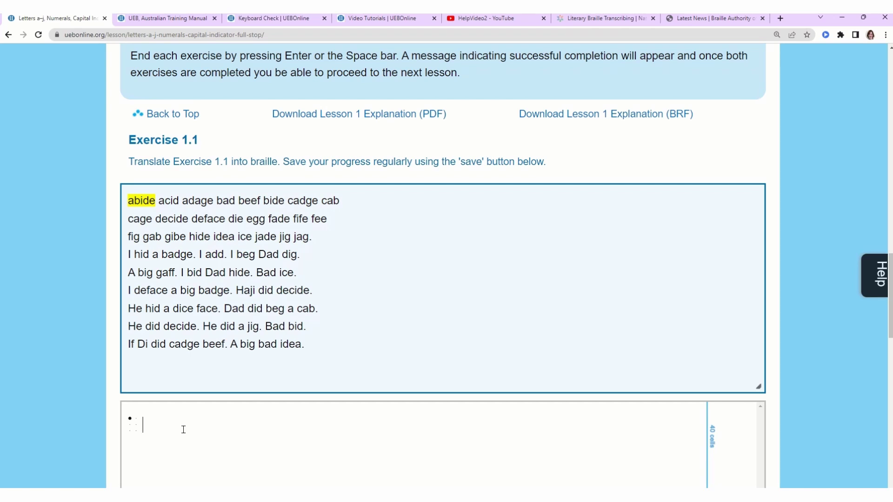
Braille the words 'abide' and 'acid' with the six-key S D F J K L entry
key("f+d")
key("d+j")
key("f+j+k")
key("f+k")
key("space")
key("f+j")
key("d+j")
key("f+j+k")
key("space")
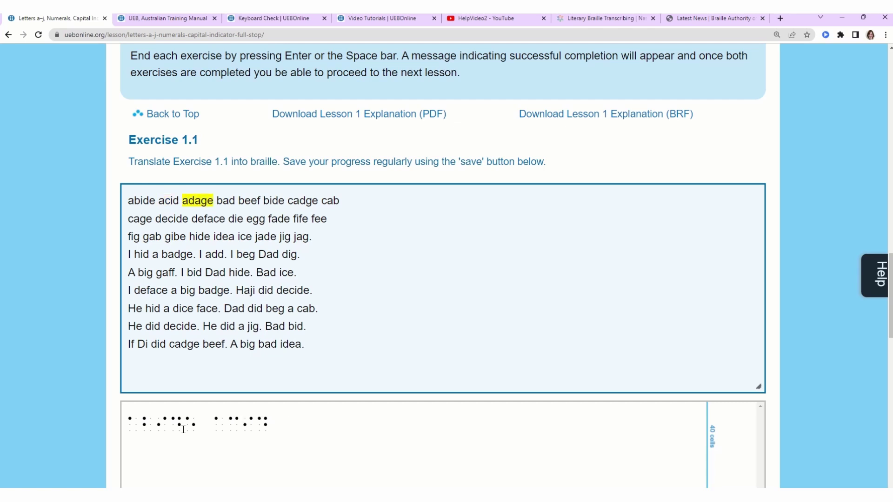
Braille 'adage' and then 'bad', which gets flagged as a wrong word
key("f")
key("f+j+k")
key("f")
key("f+d+j+k")
key("f+k")
key("space")
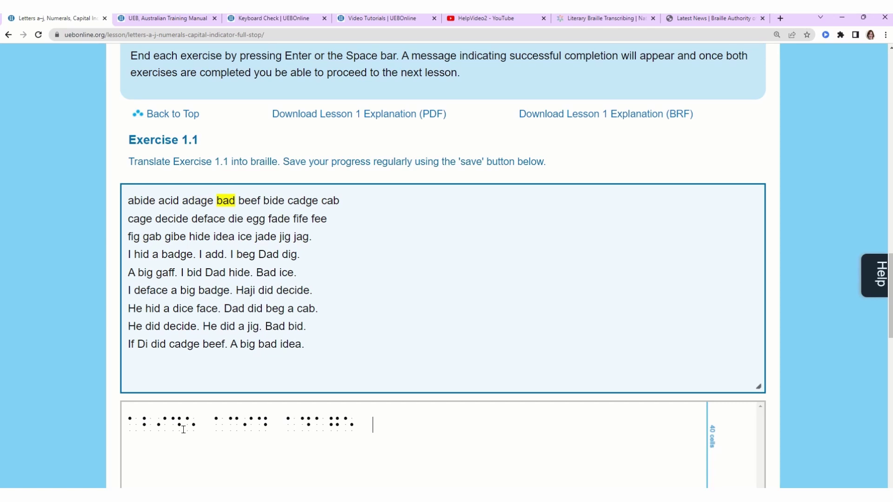
key("f+d")
key("f")
key("f+j+k")
key("f+j+k")
key("space")
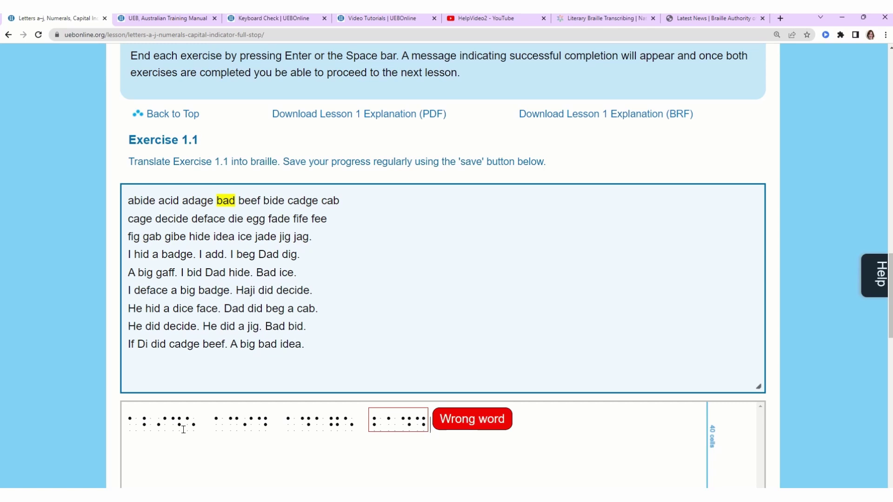
Remove the extra cell from 'bad', braille 'beef', and start a new line
key("BackSpace")
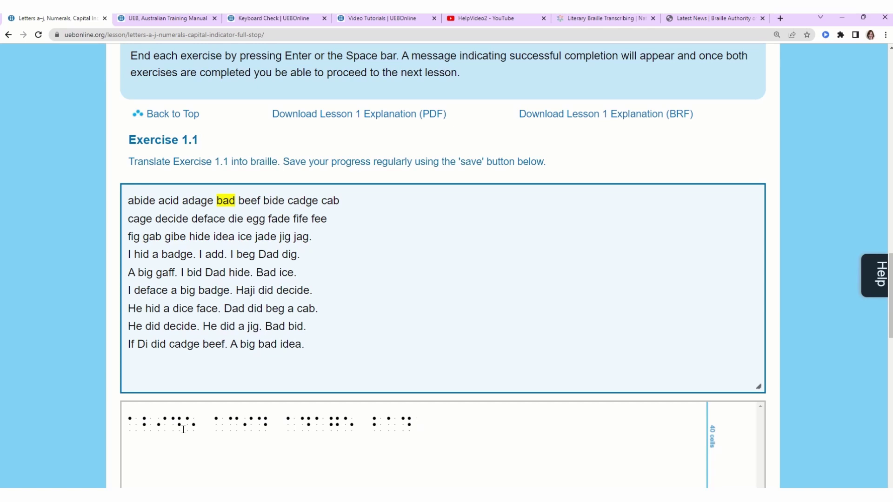
key("space")
type("beef")
key("Return")
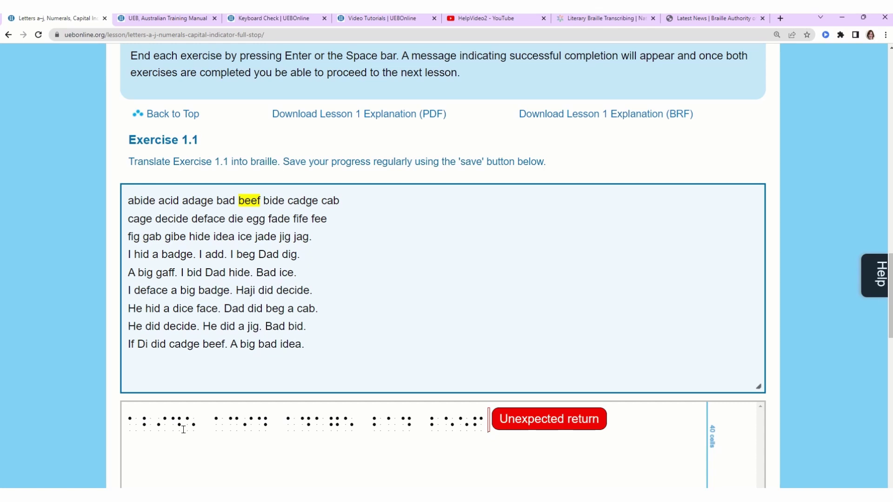
Scroll through the Unexpected return feedback and back to the top of the page
scroll(274, 416, "down", 3)
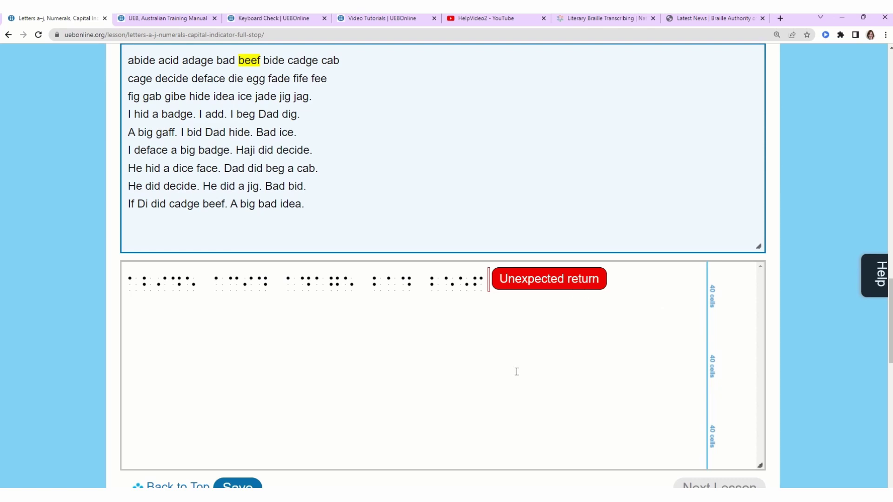
scroll(516, 371, "up", 1)
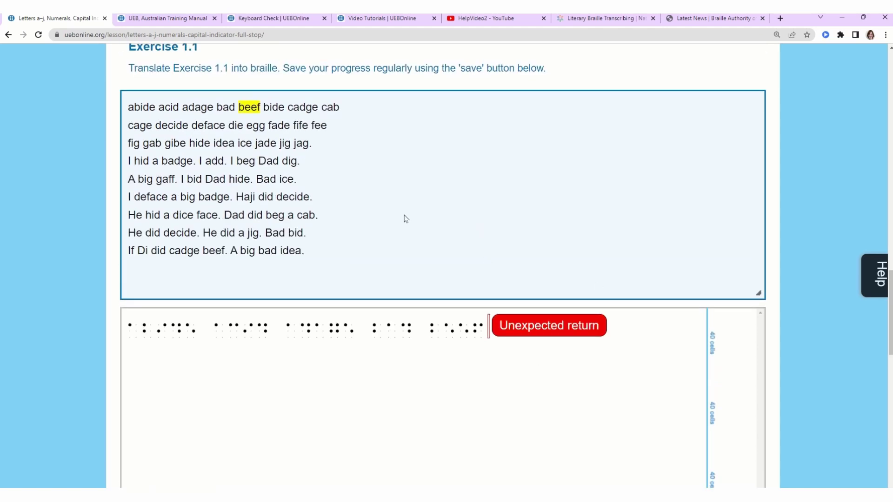
scroll(379, 191, "up", 20)
scroll(379, 192, "up", 1)
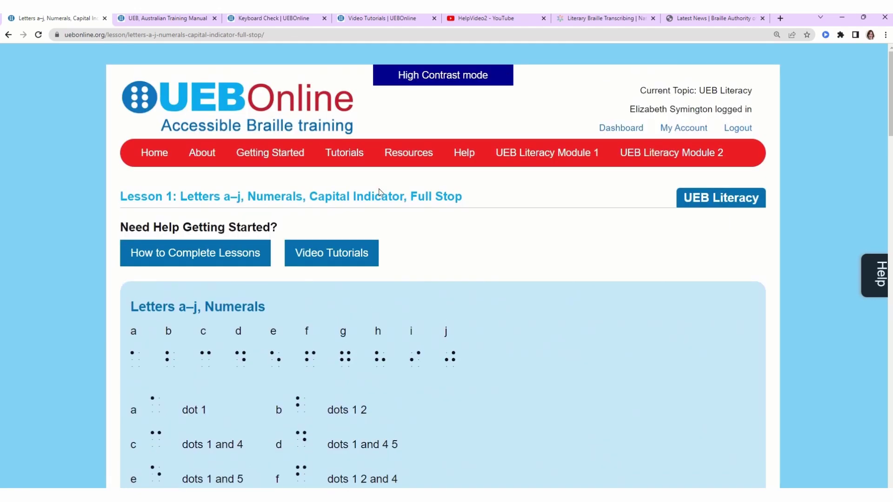
mouse_move(338, 159)
Switch to the HelpVideo2 'I can't move past an error but it looks correct' YouTube video
mouse_move(527, 173)
left_click(504, 21)
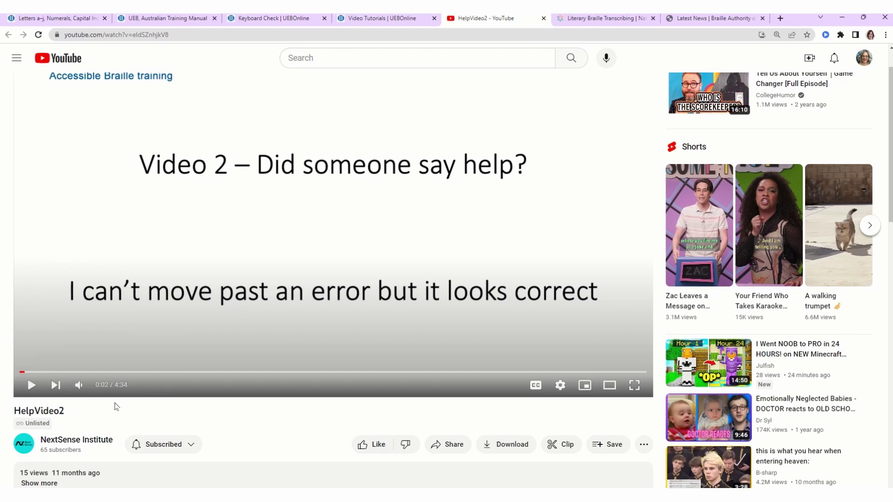
Go to the Keyboard Check page and review the S D F J K L dot-key diagrams
left_click(256, 21)
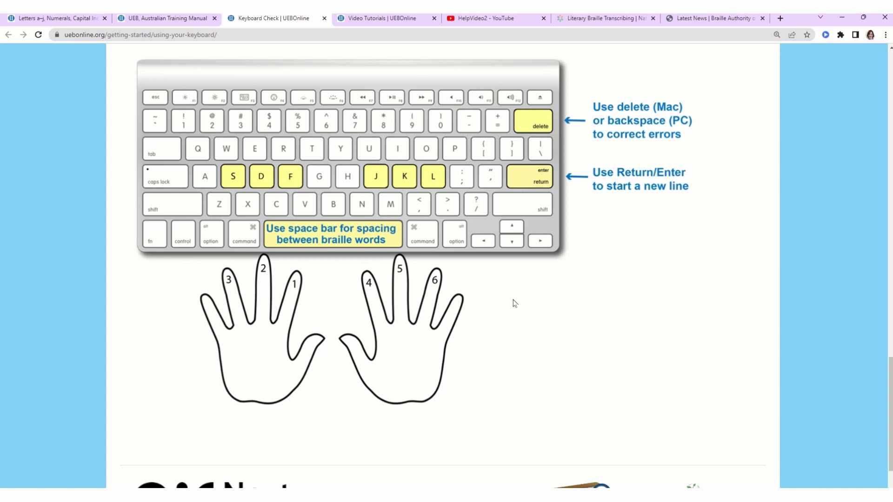
scroll(515, 303, "up", 2)
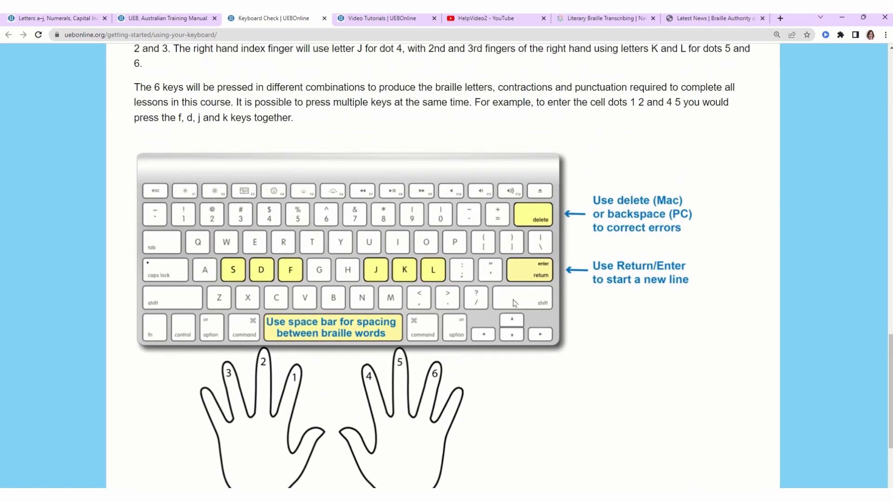
scroll(515, 303, "up", 5)
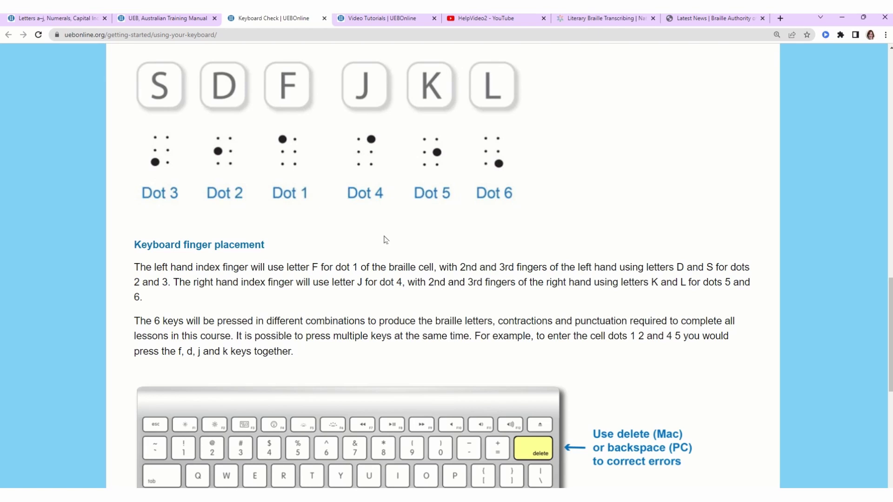
scroll(384, 239, "down", 6)
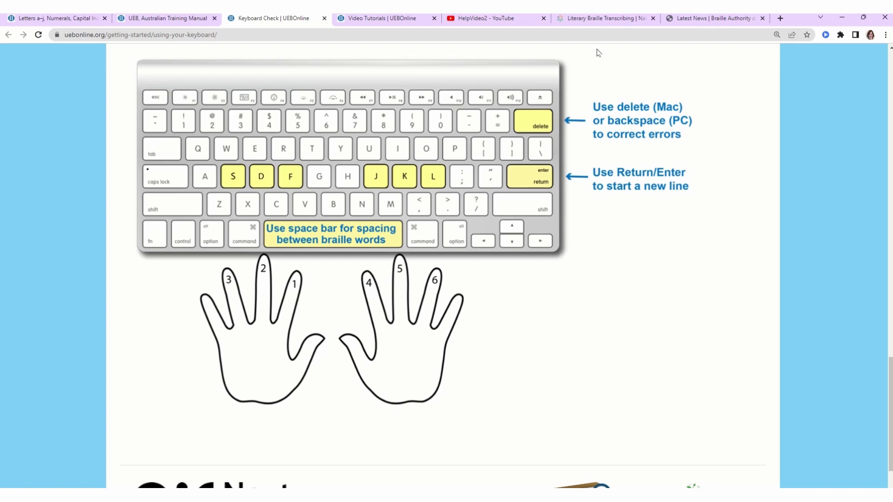
Review the Literary Braille Transcribing page, highlighting 'Library of Congress' in the intro
left_click(598, 19)
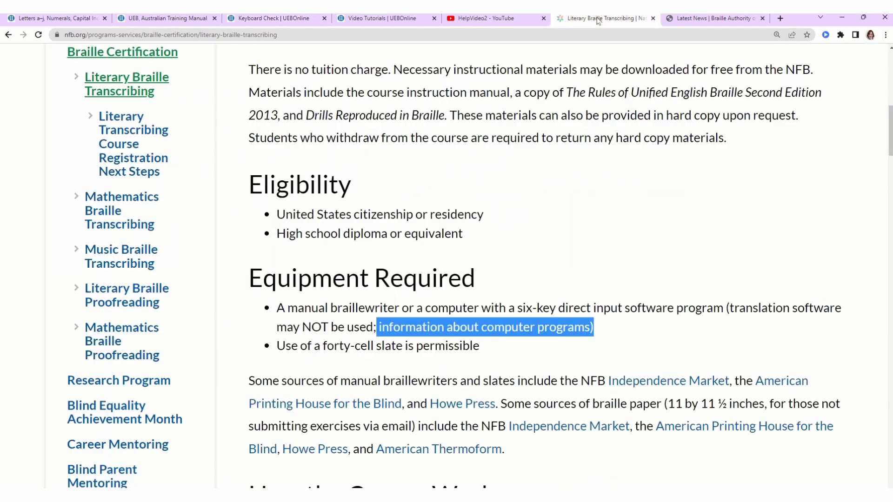
scroll(604, 219, "up", 10)
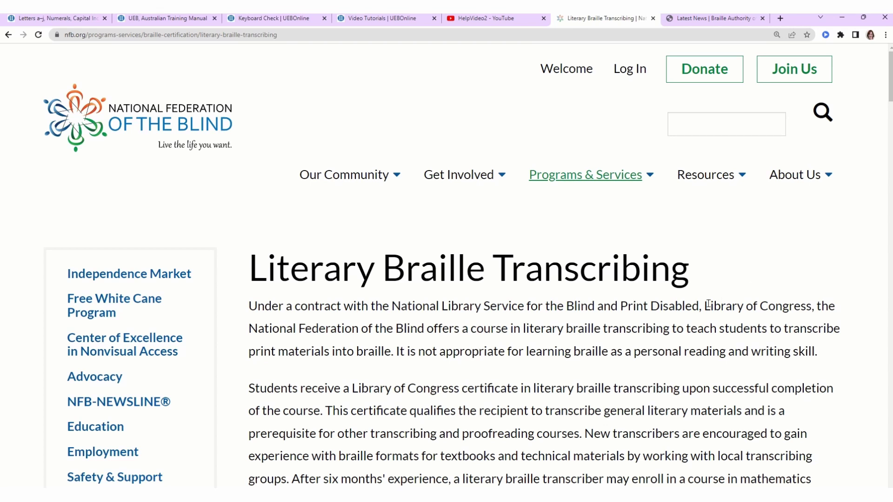
left_click_drag(701, 306, 812, 306)
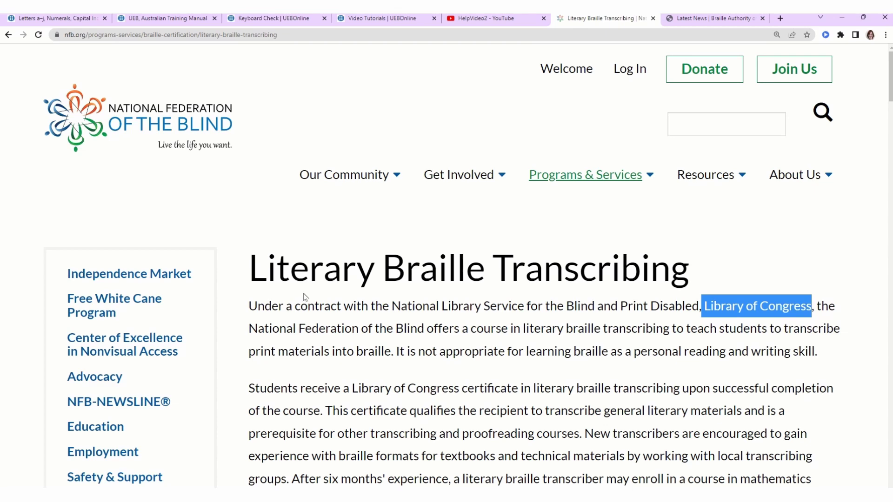
scroll(305, 297, "down", 10)
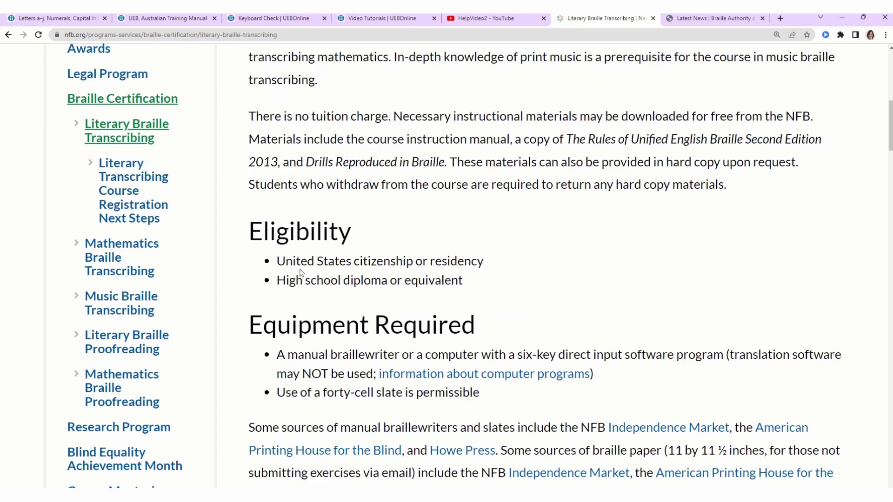
Highlight the computer programs information link and open six_key_input_revision_2 (4).doc from the Start menu
scroll(301, 274, "down", 2)
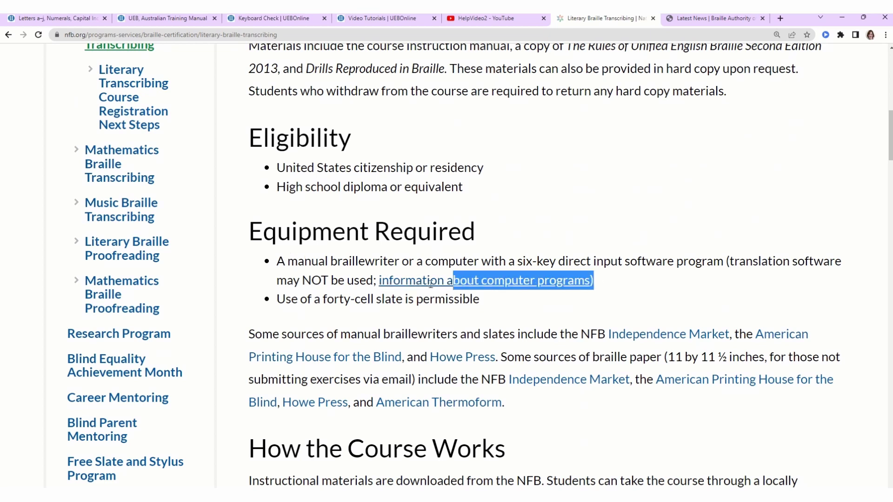
left_click_drag(428, 283, 379, 283)
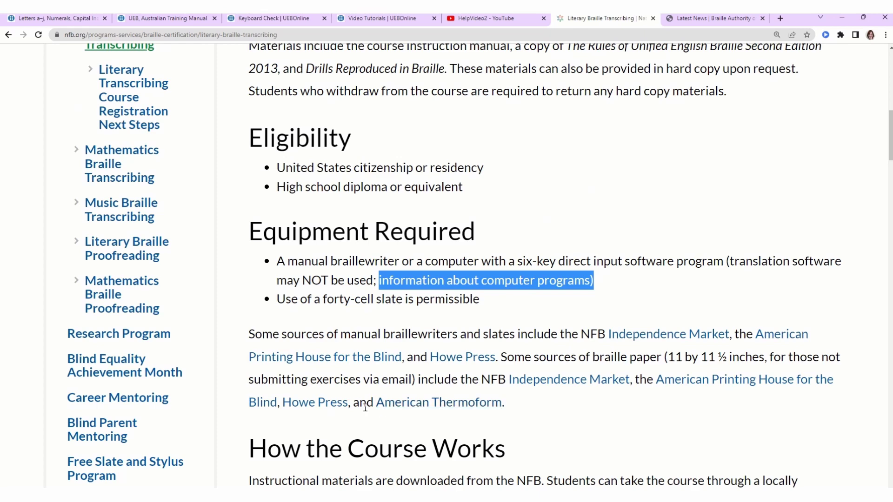
key("super")
left_click(229, 403)
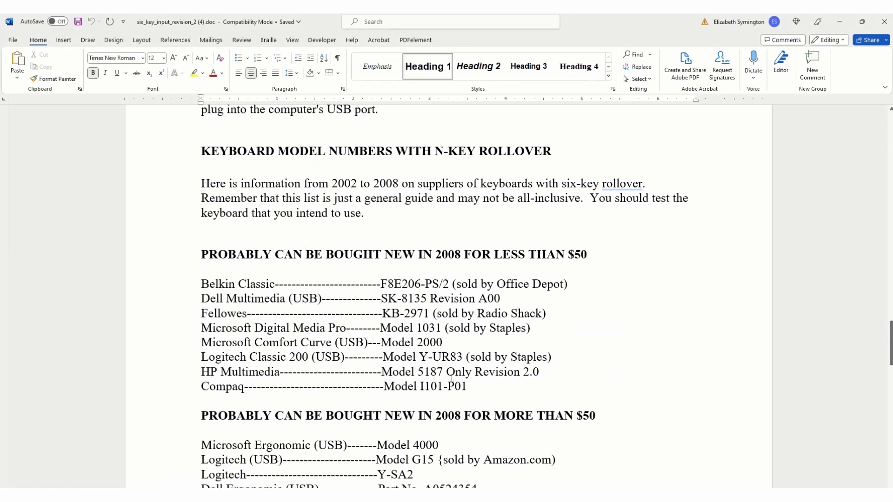
Highlight N-KEY ROLLOVER in the Word heading and bring up the Start menu's recent files
mouse_move(194, 154)
left_click_drag(436, 154, 542, 155)
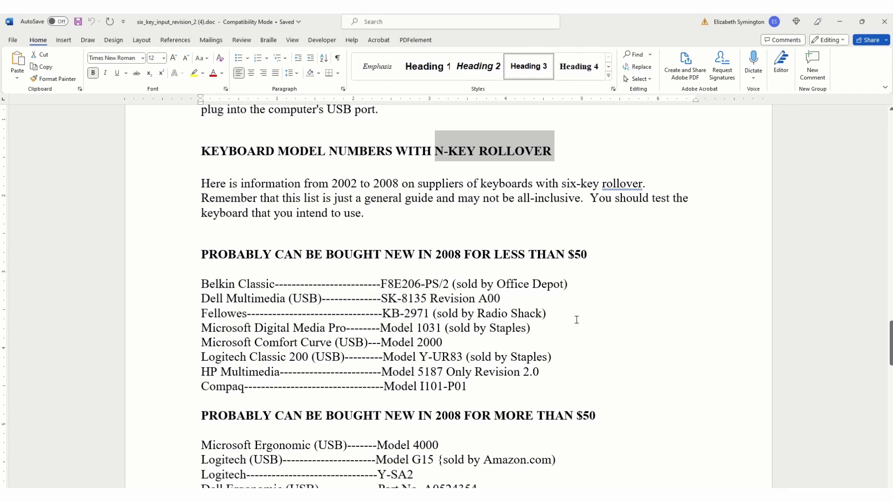
key("super")
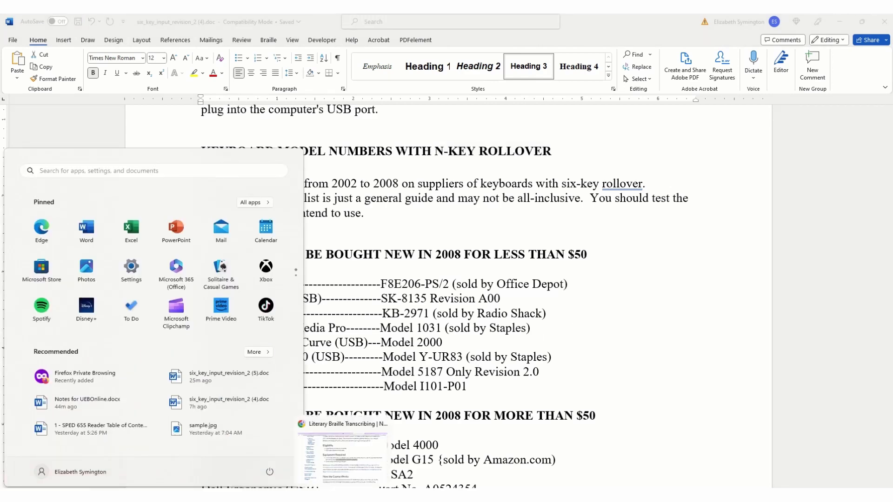
Back on Literary Braille Transcribing, select PDF Lessons 1–11, then switch to the Braille Authority news page
left_click(342, 456)
scroll(571, 338, "down", 9)
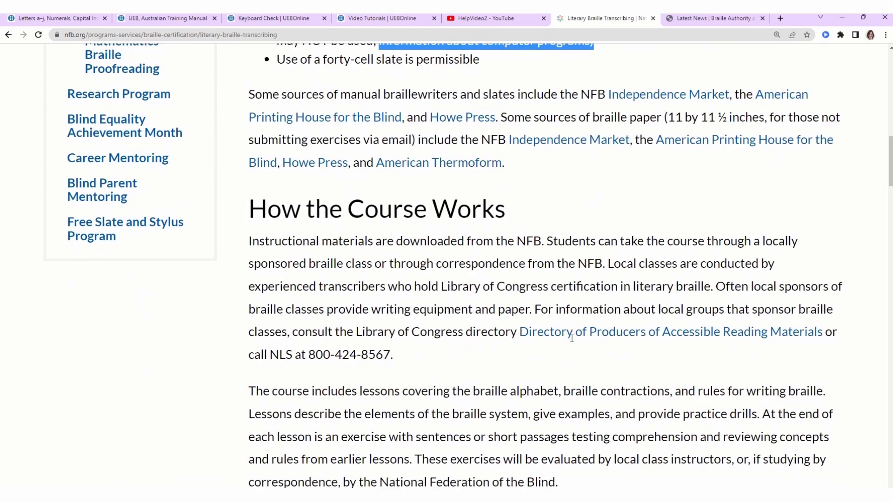
scroll(572, 338, "down", 20)
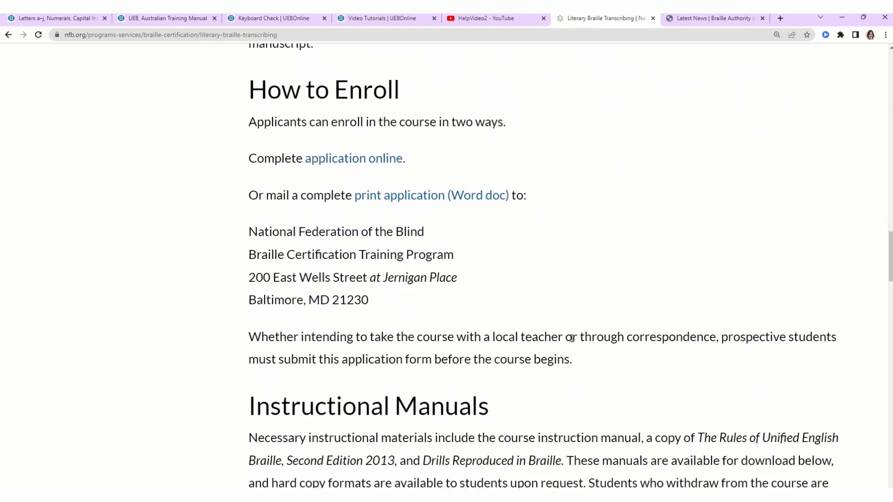
scroll(571, 338, "down", 8)
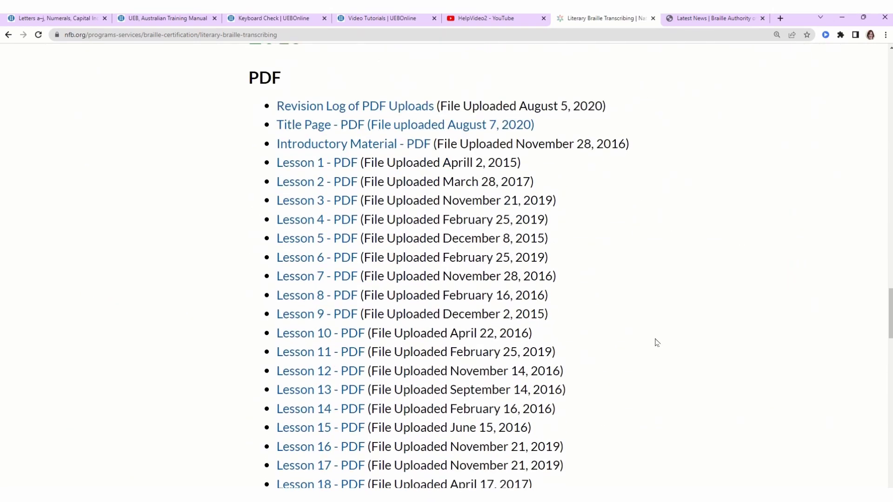
scroll(655, 342, "down", 2)
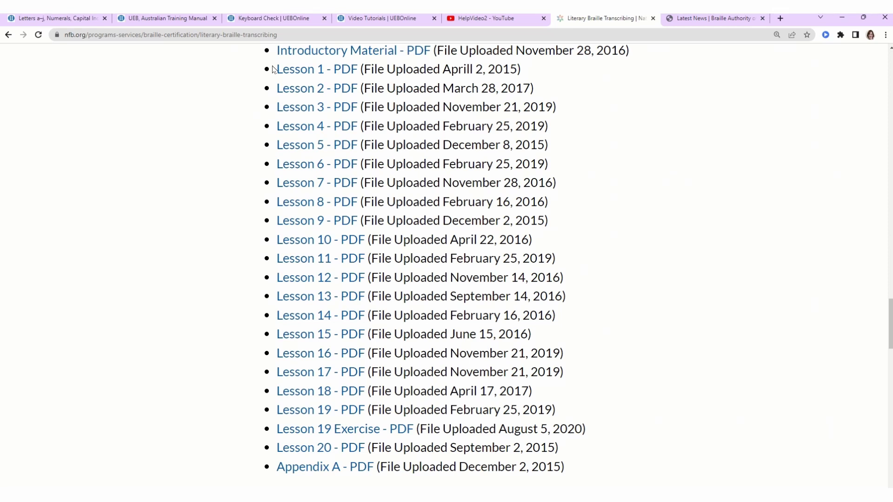
left_click_drag(273, 69, 584, 265)
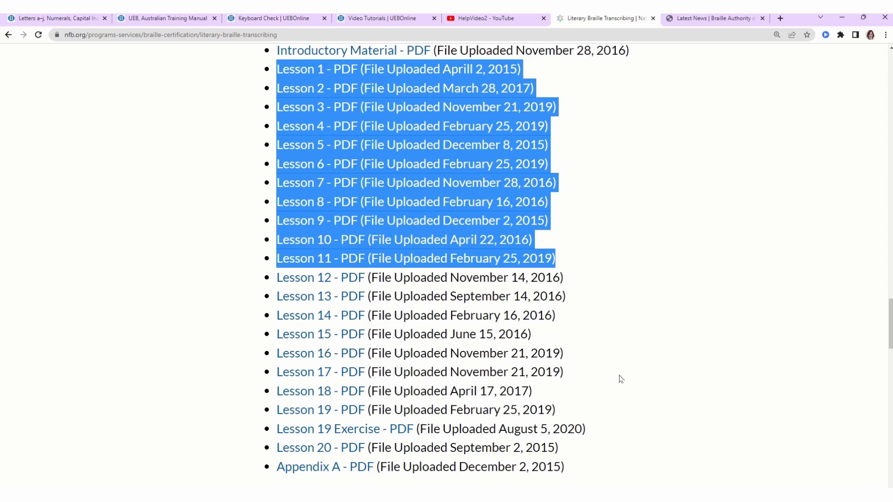
left_click(689, 23)
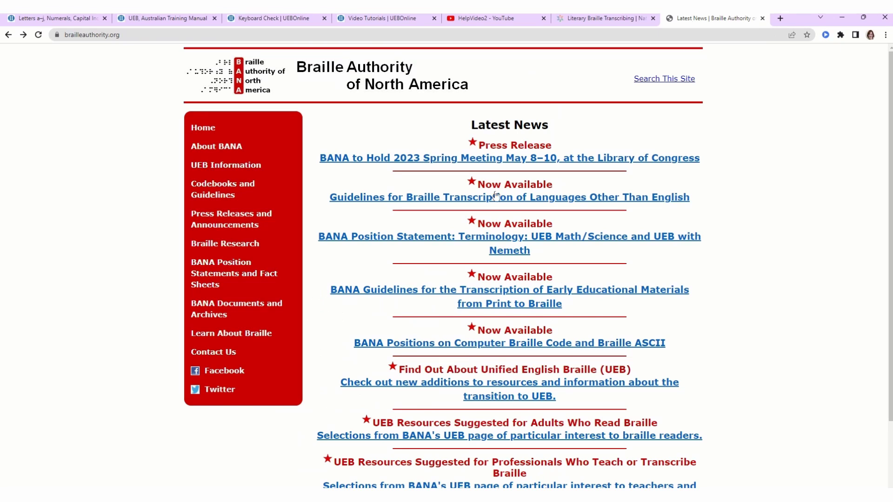
Open BANA's Braille Formats, 2016 page, highlight its single PDF download, and return to UEB Online Lesson 1
left_click(224, 188)
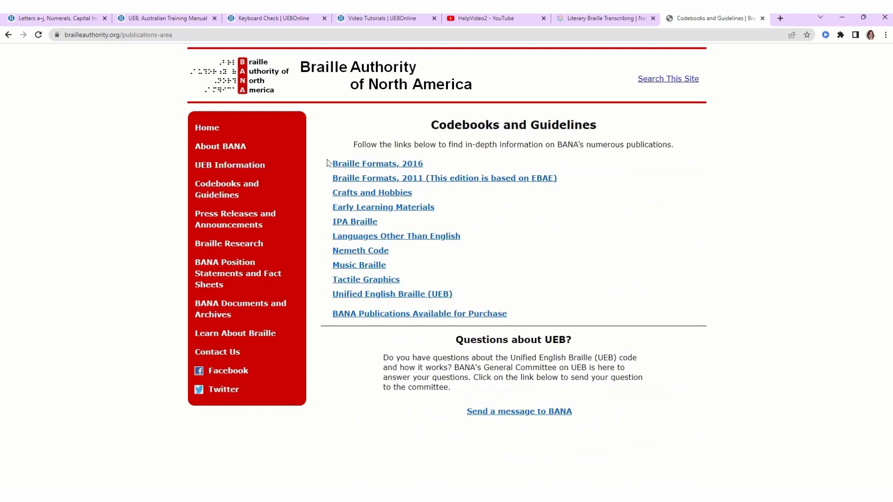
left_click(361, 166)
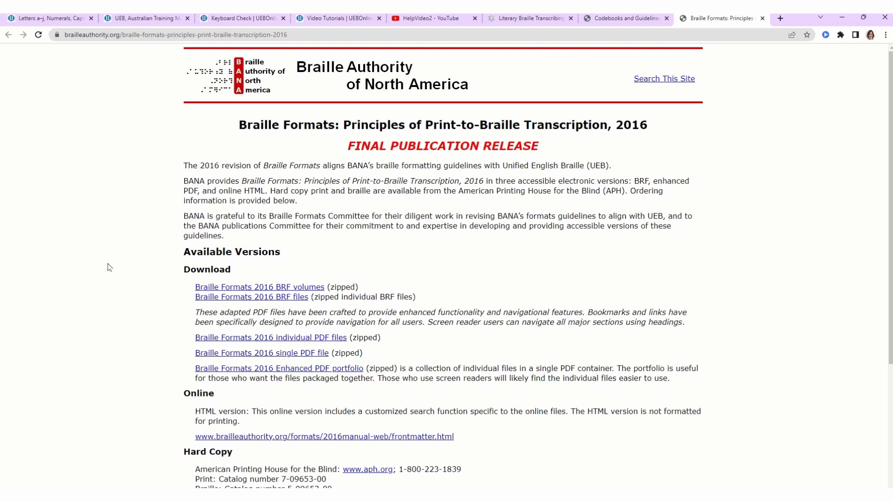
scroll(107, 267, "down", 3)
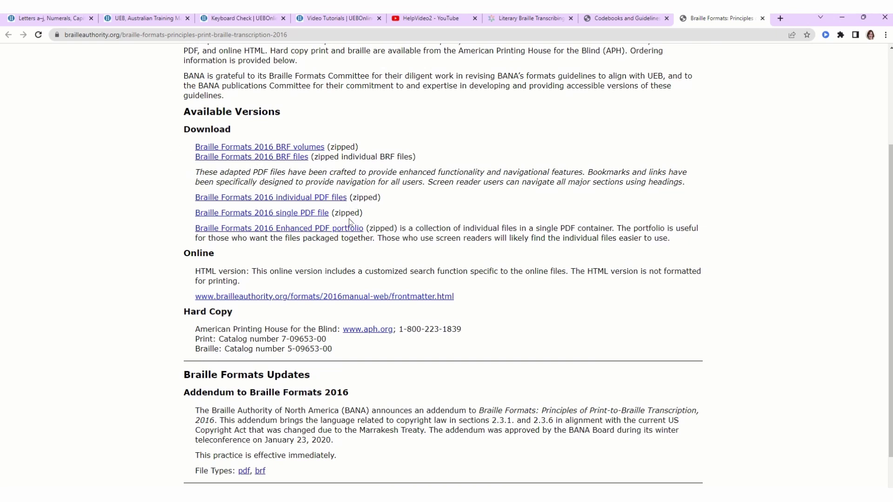
left_click_drag(368, 215, 187, 215)
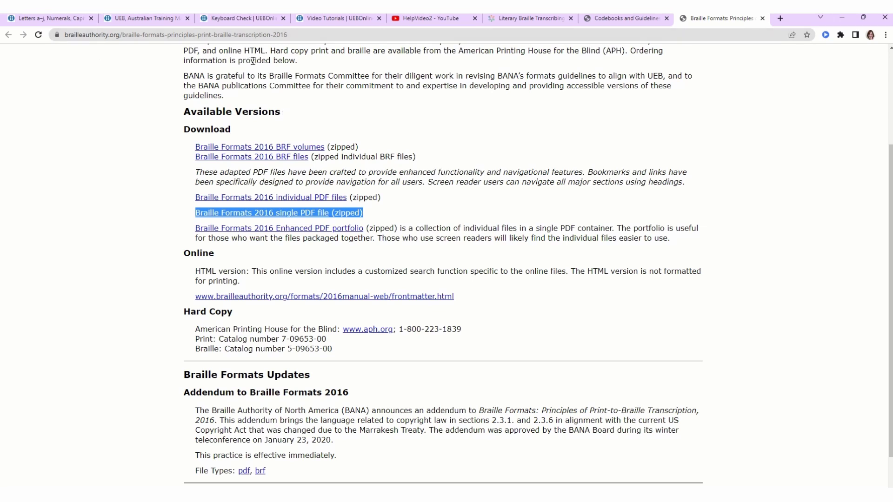
left_click(47, 18)
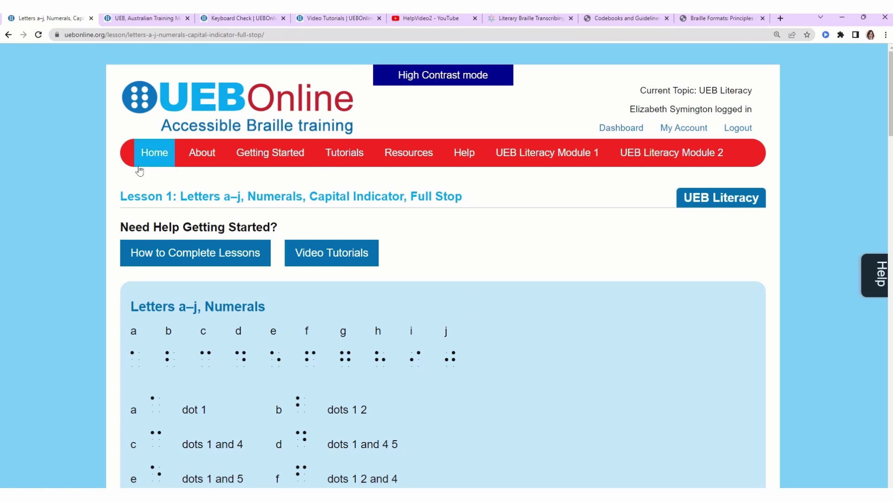
Open About > Unified English Braille (UEB), the page describing the ICEB
mouse_move(194, 163)
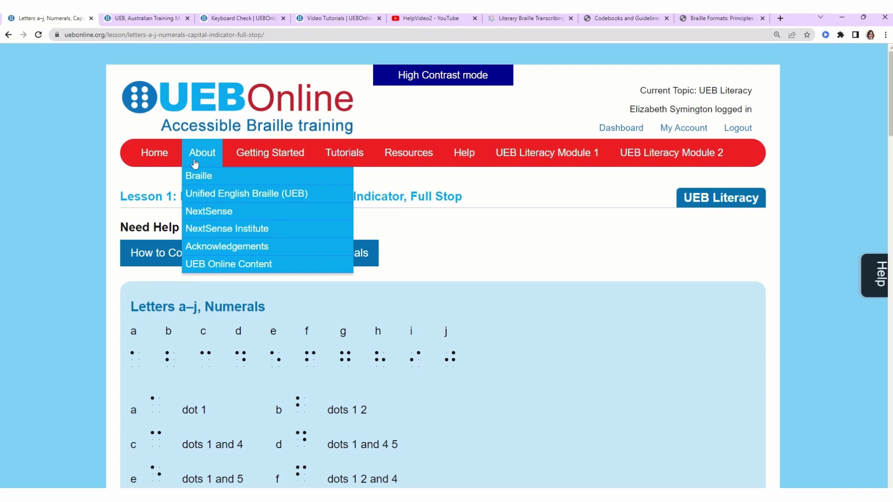
left_click(218, 197)
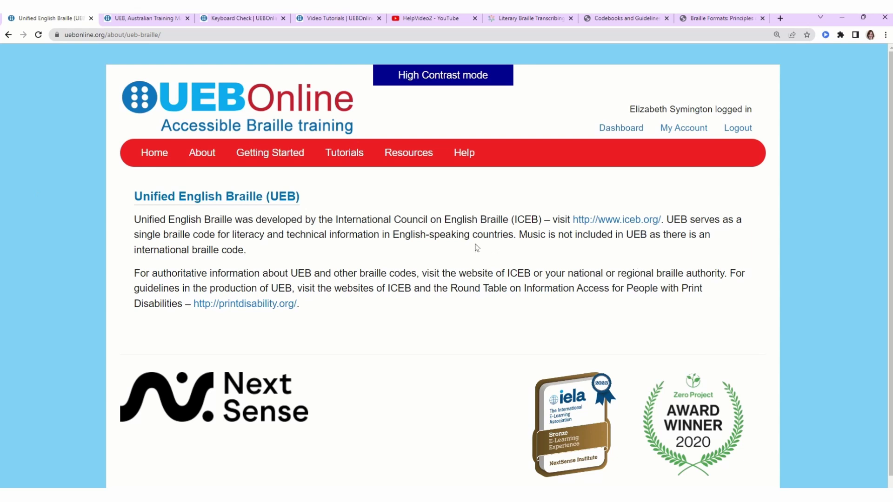
Browse the About, Getting Started, Tutorials, Resources and Help menus, then go to the User Dashboard
mouse_move(209, 156)
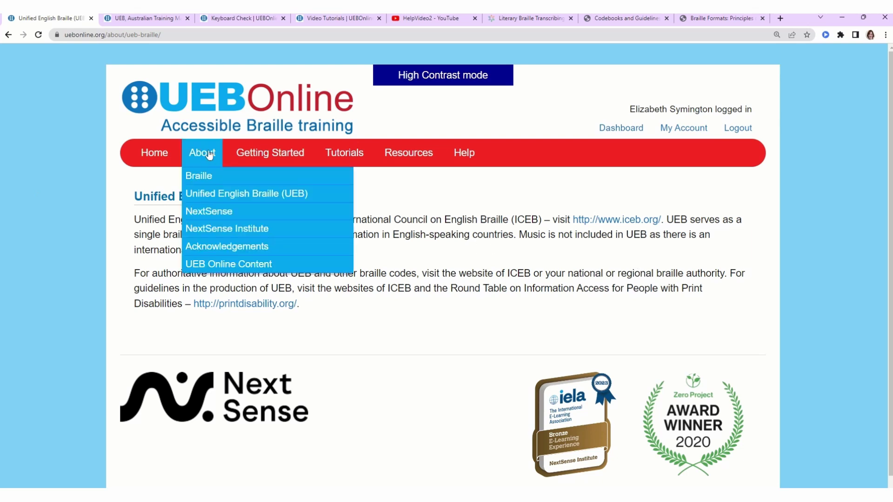
mouse_move(249, 156)
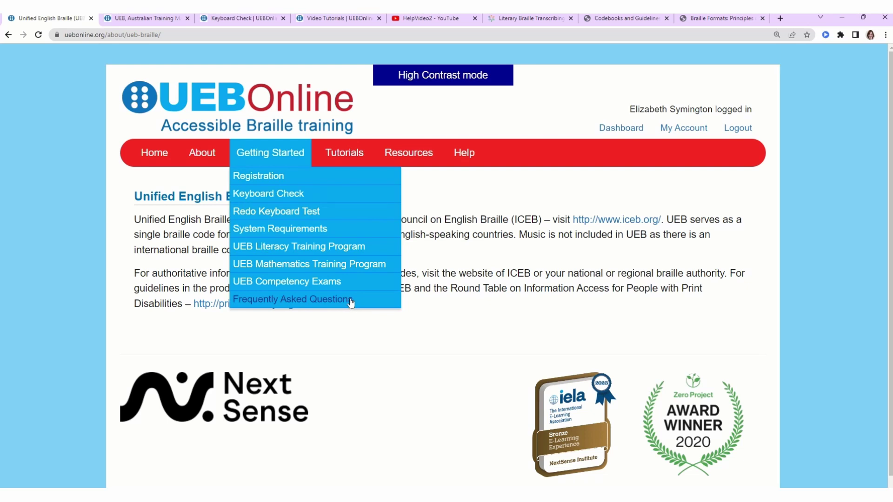
mouse_move(351, 152)
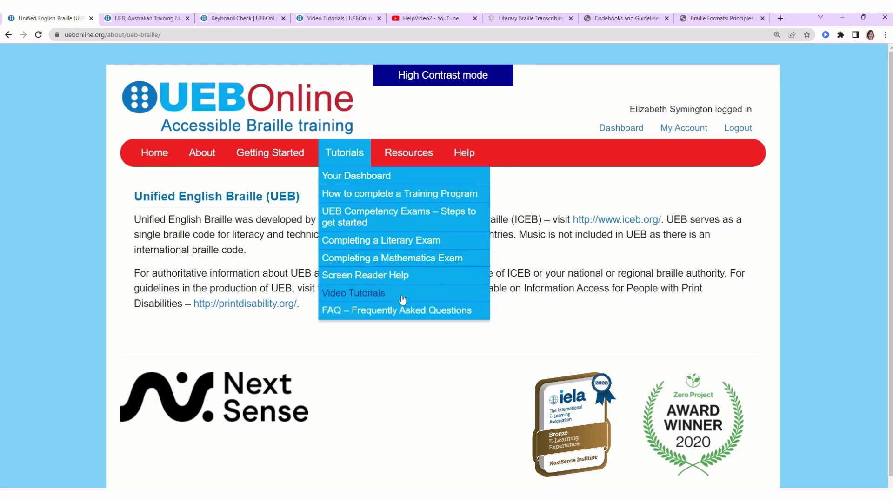
mouse_move(416, 155)
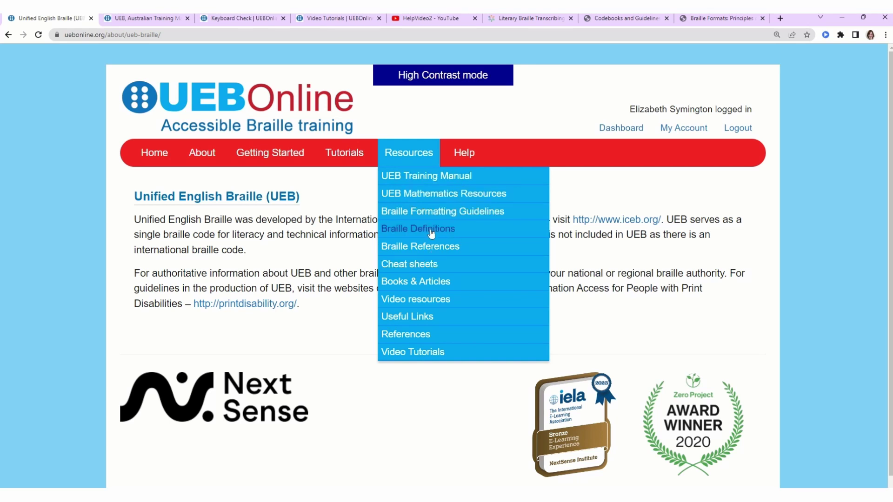
mouse_move(481, 149)
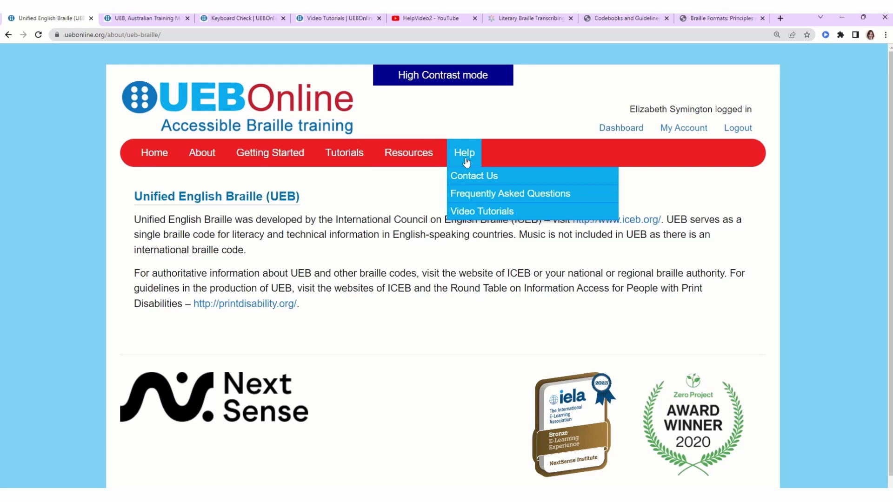
left_click(622, 131)
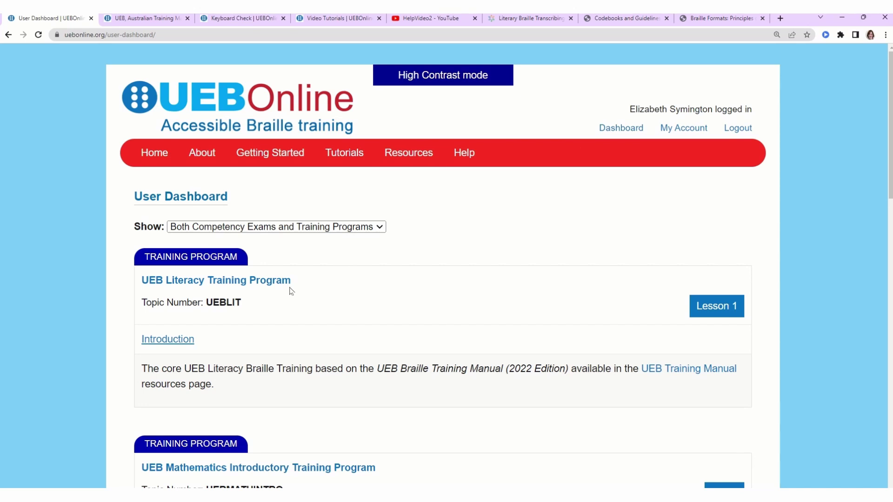
Open Lesson 1 on letters a–j and numerals, then view the Module 1 and Module 2 lesson lists
left_click(228, 281)
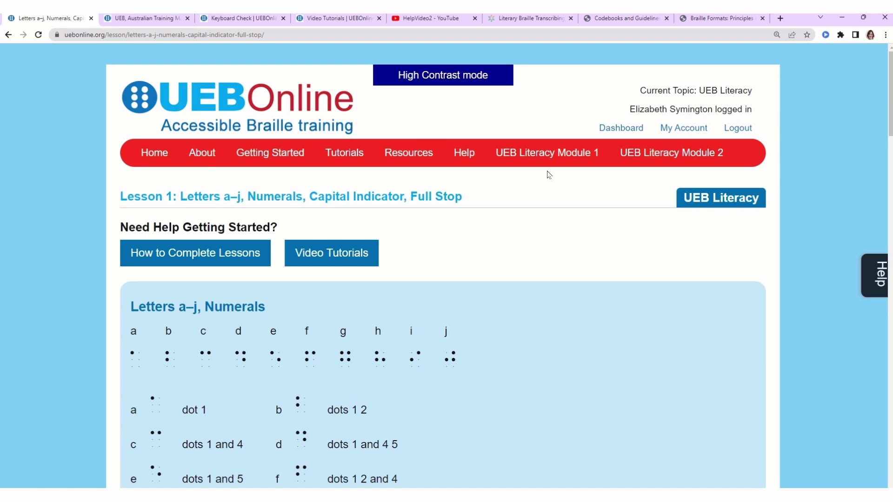
mouse_move(552, 153)
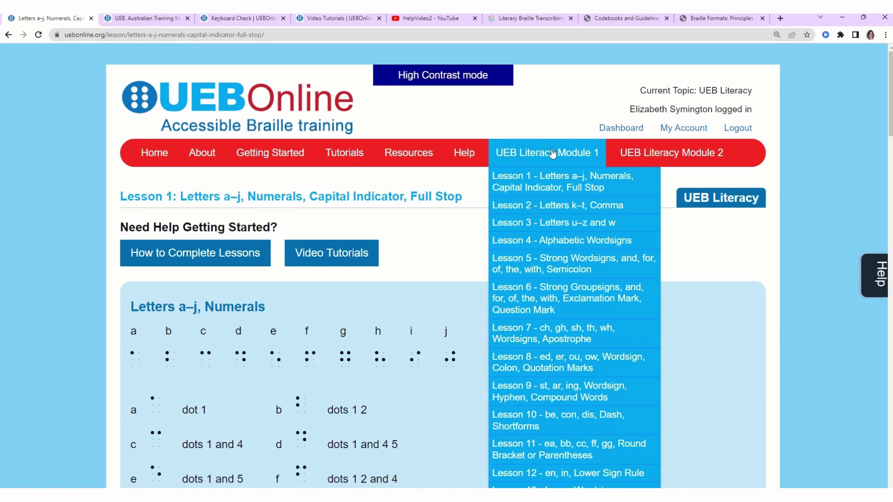
scroll(553, 165, "down", 2)
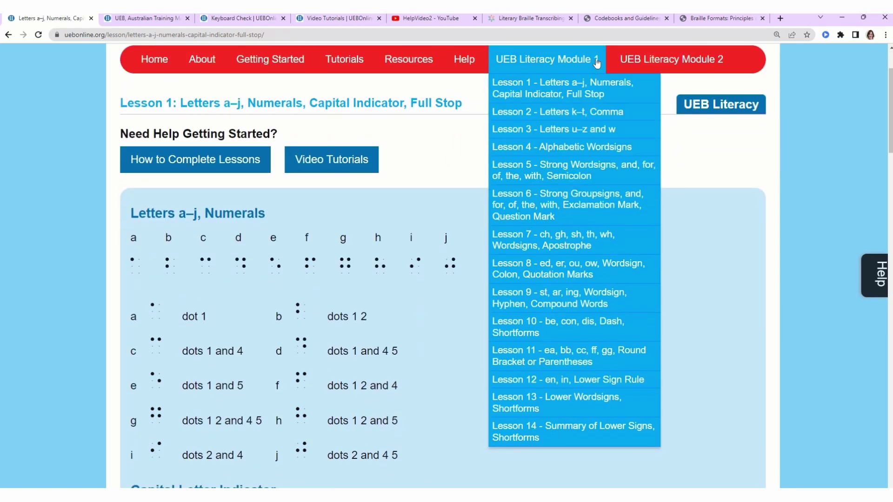
mouse_move(629, 59)
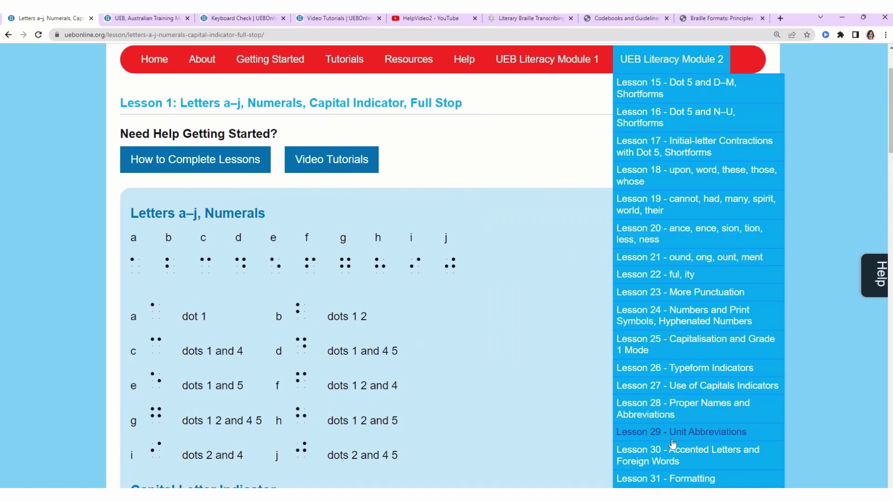
Try the locked Lesson 31: Formatting from the Module 2 menu, then return Home
left_click(664, 480)
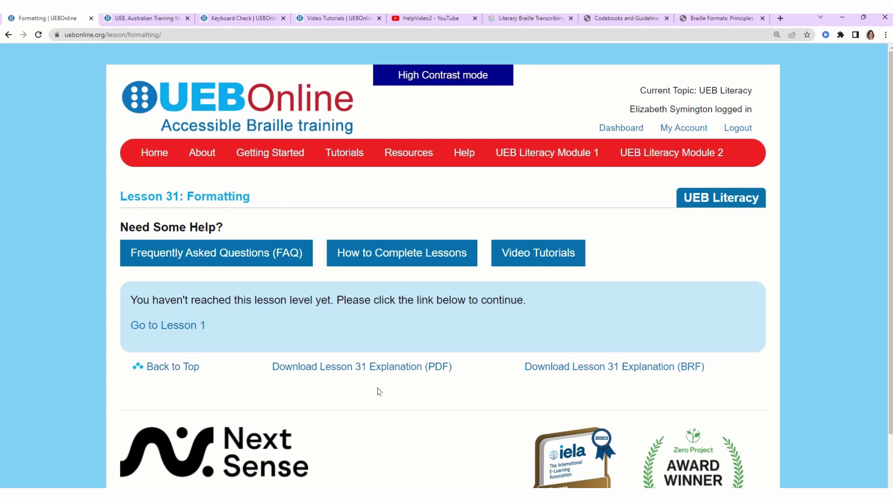
left_click(152, 154)
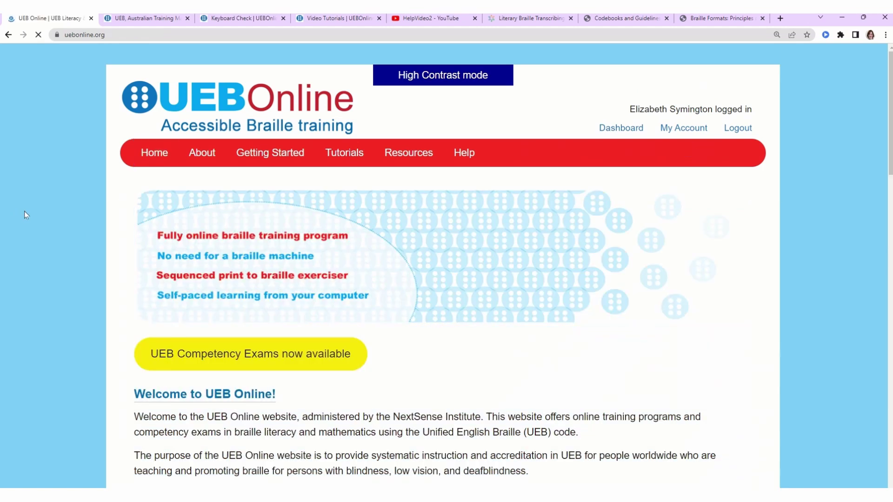